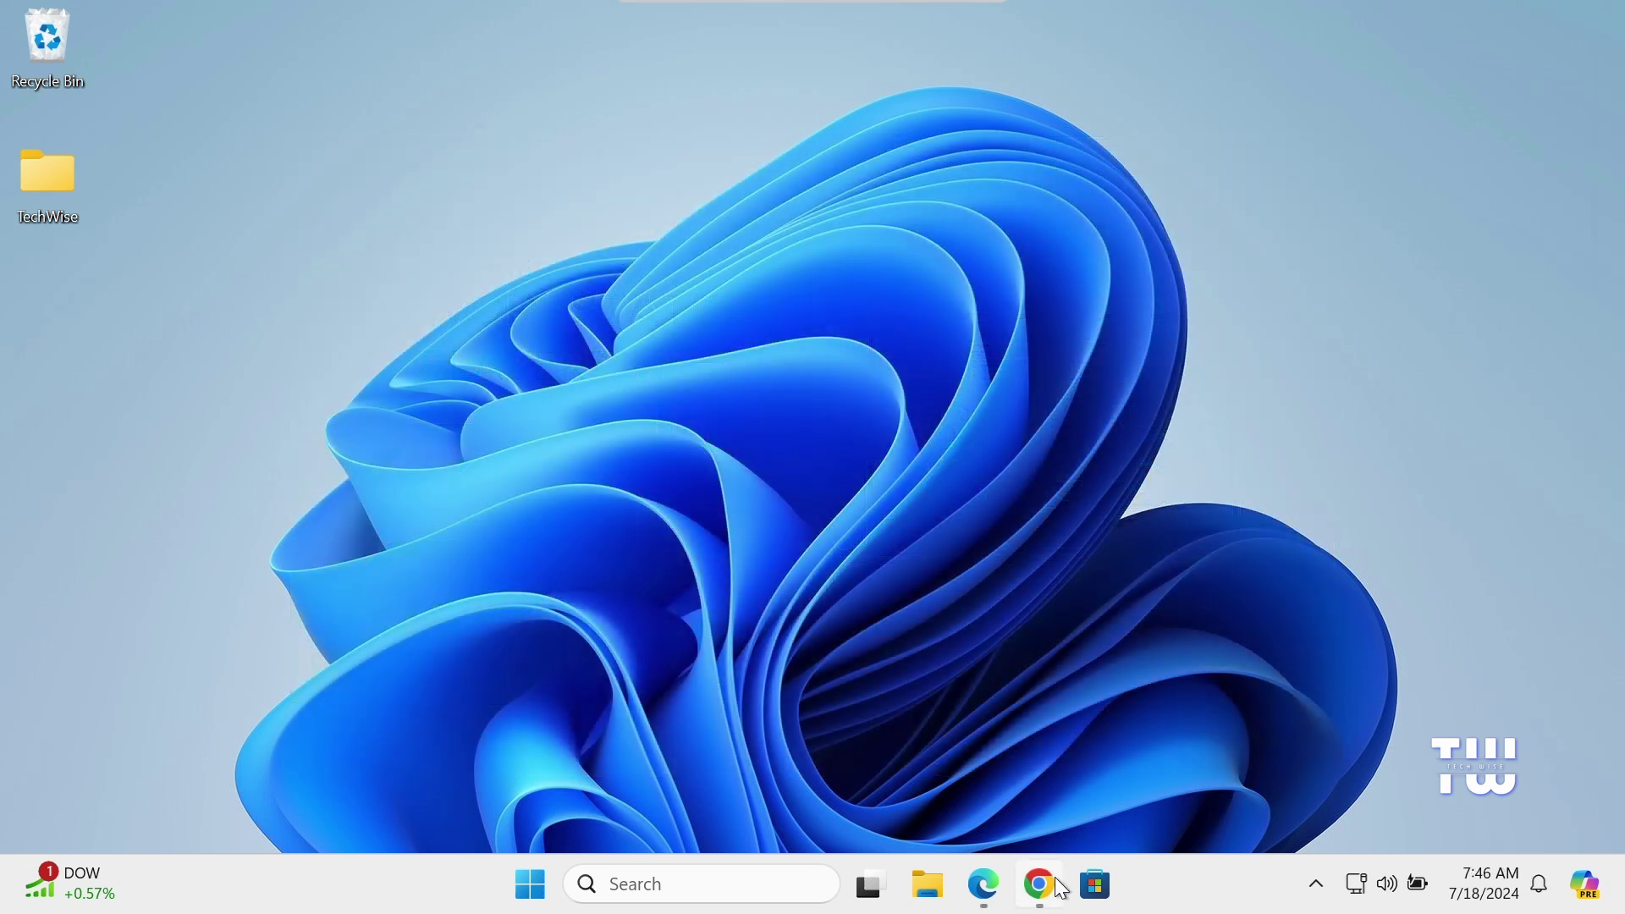
Search Google for 'vmware download' and download Workstation 17 Player for Windows from VMware's page
left_click(1039, 885)
left_click(897, 508)
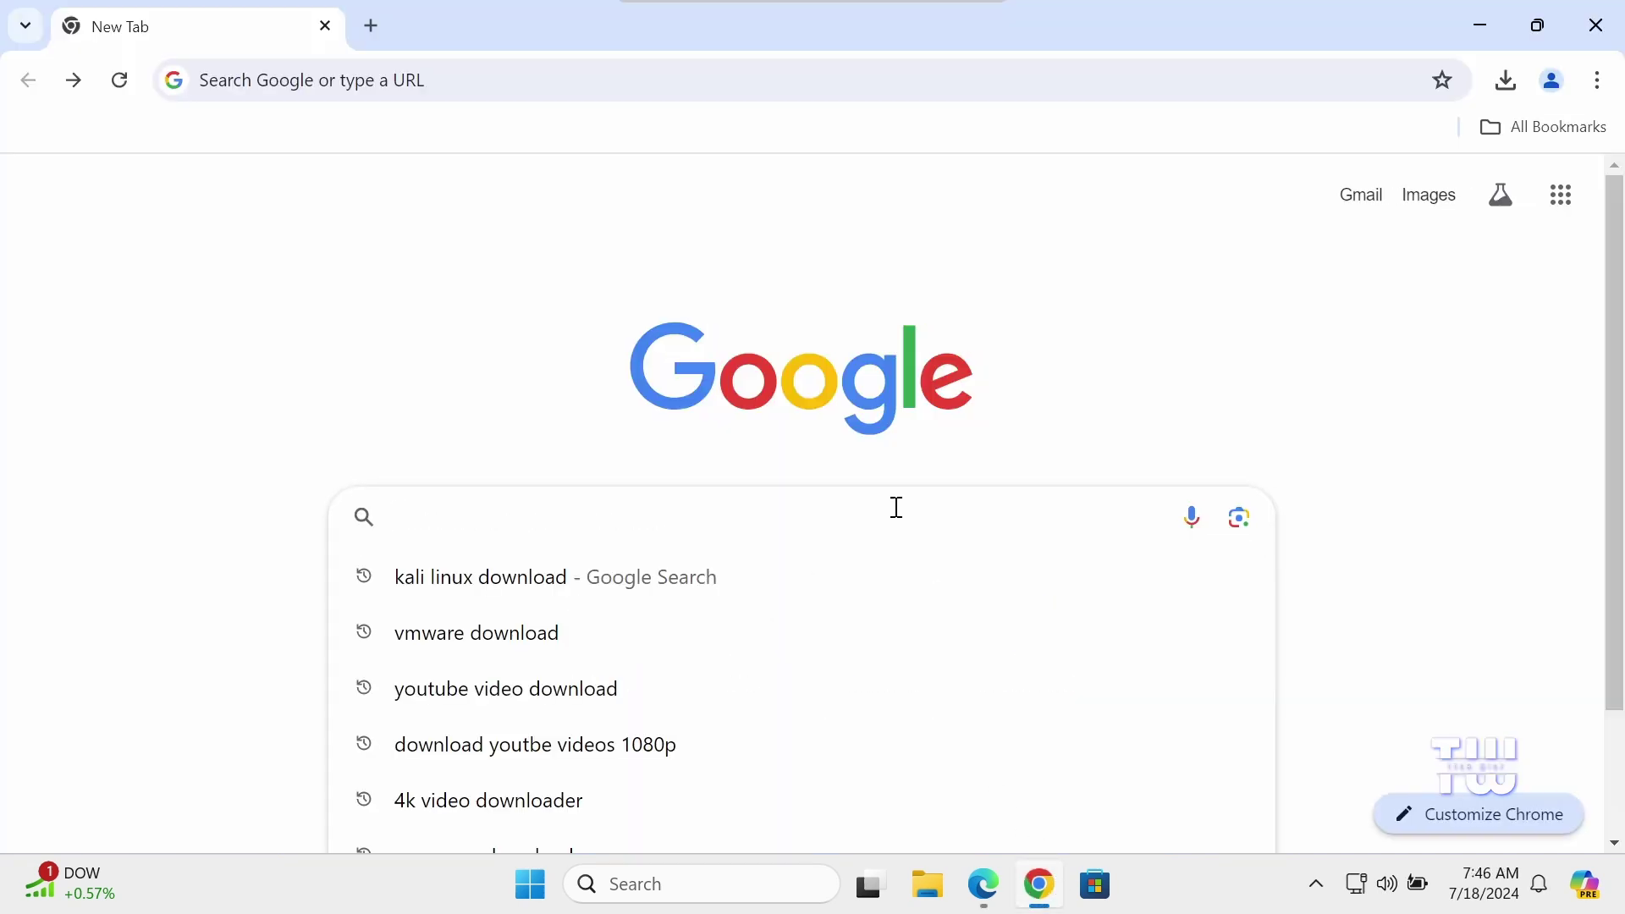
type("vmware download")
key("Return")
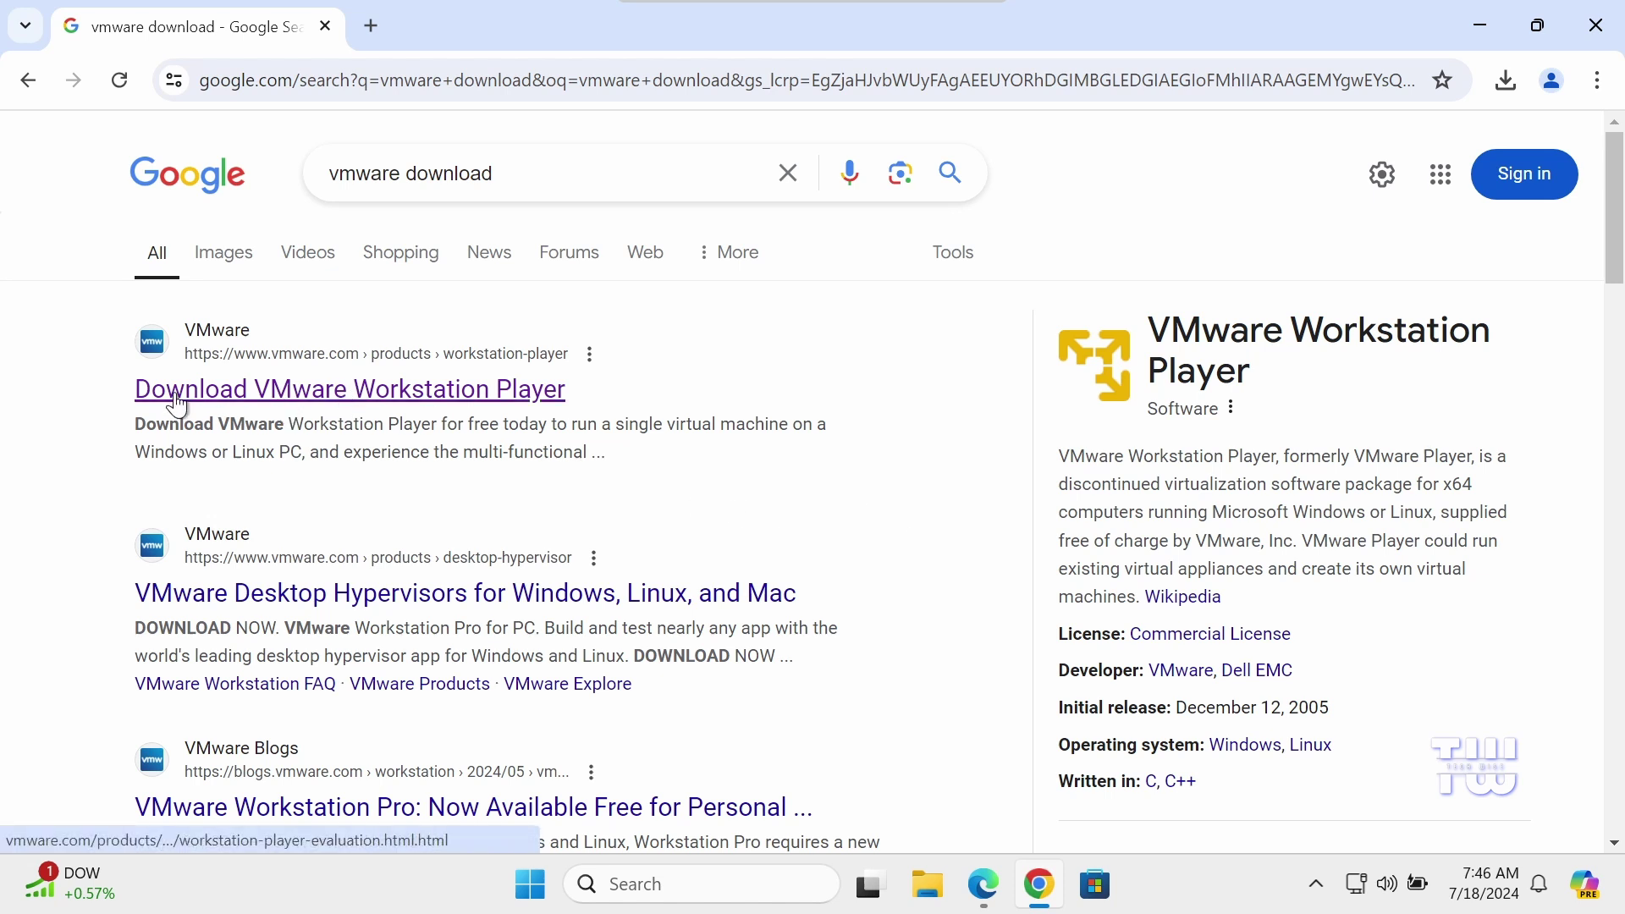
left_click(491, 395)
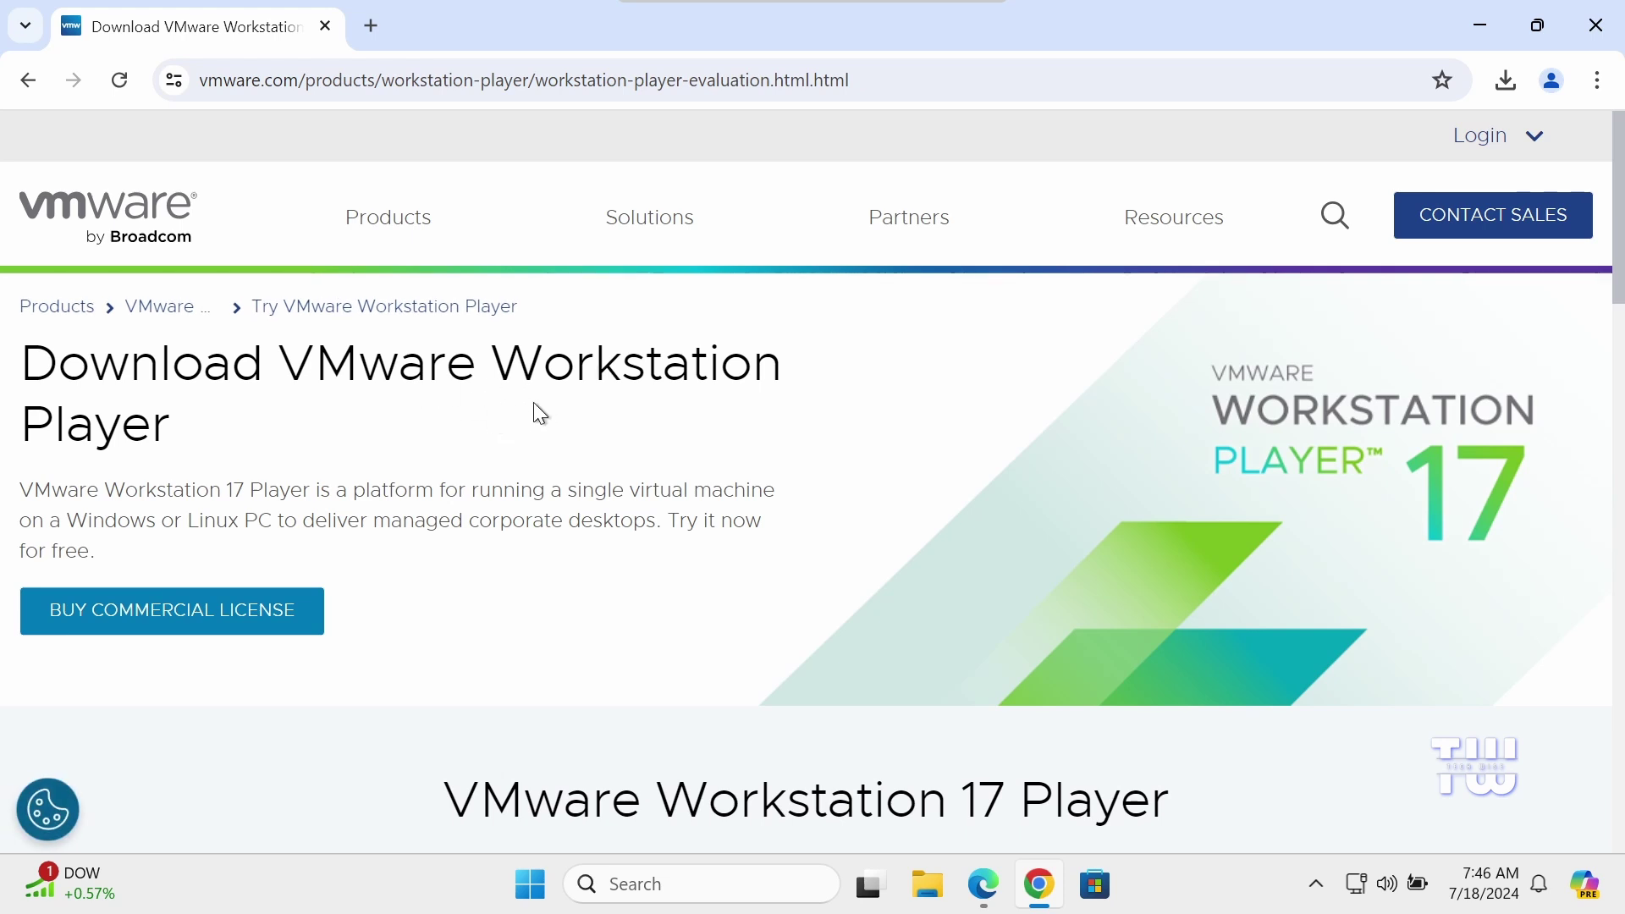
scroll(533, 402, "down", 10)
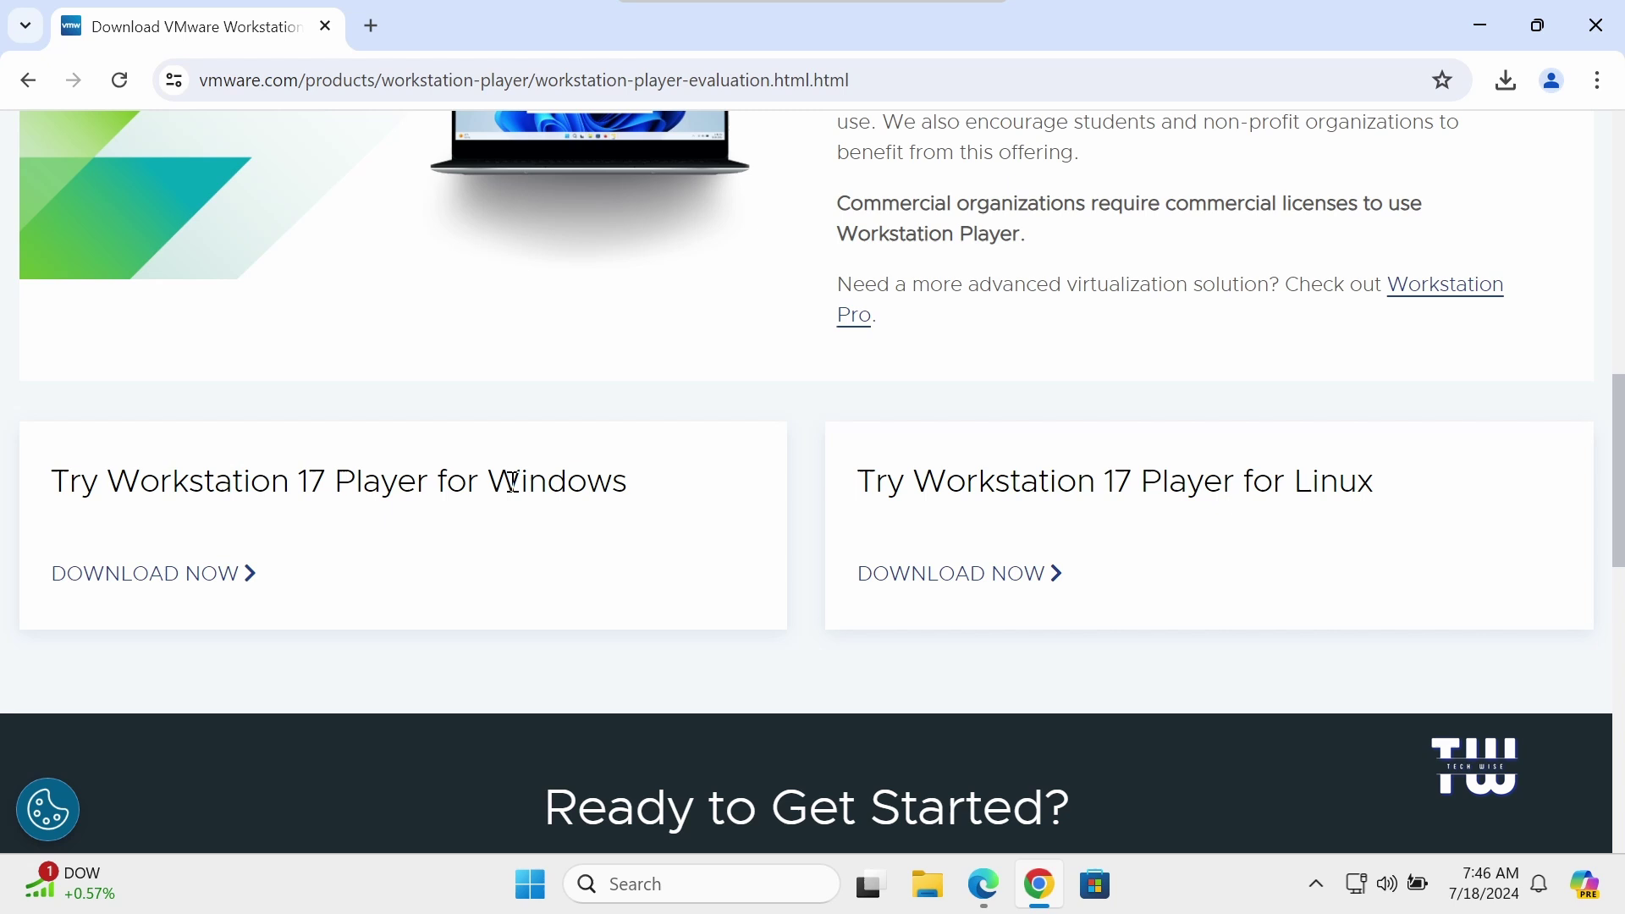
left_click(145, 575)
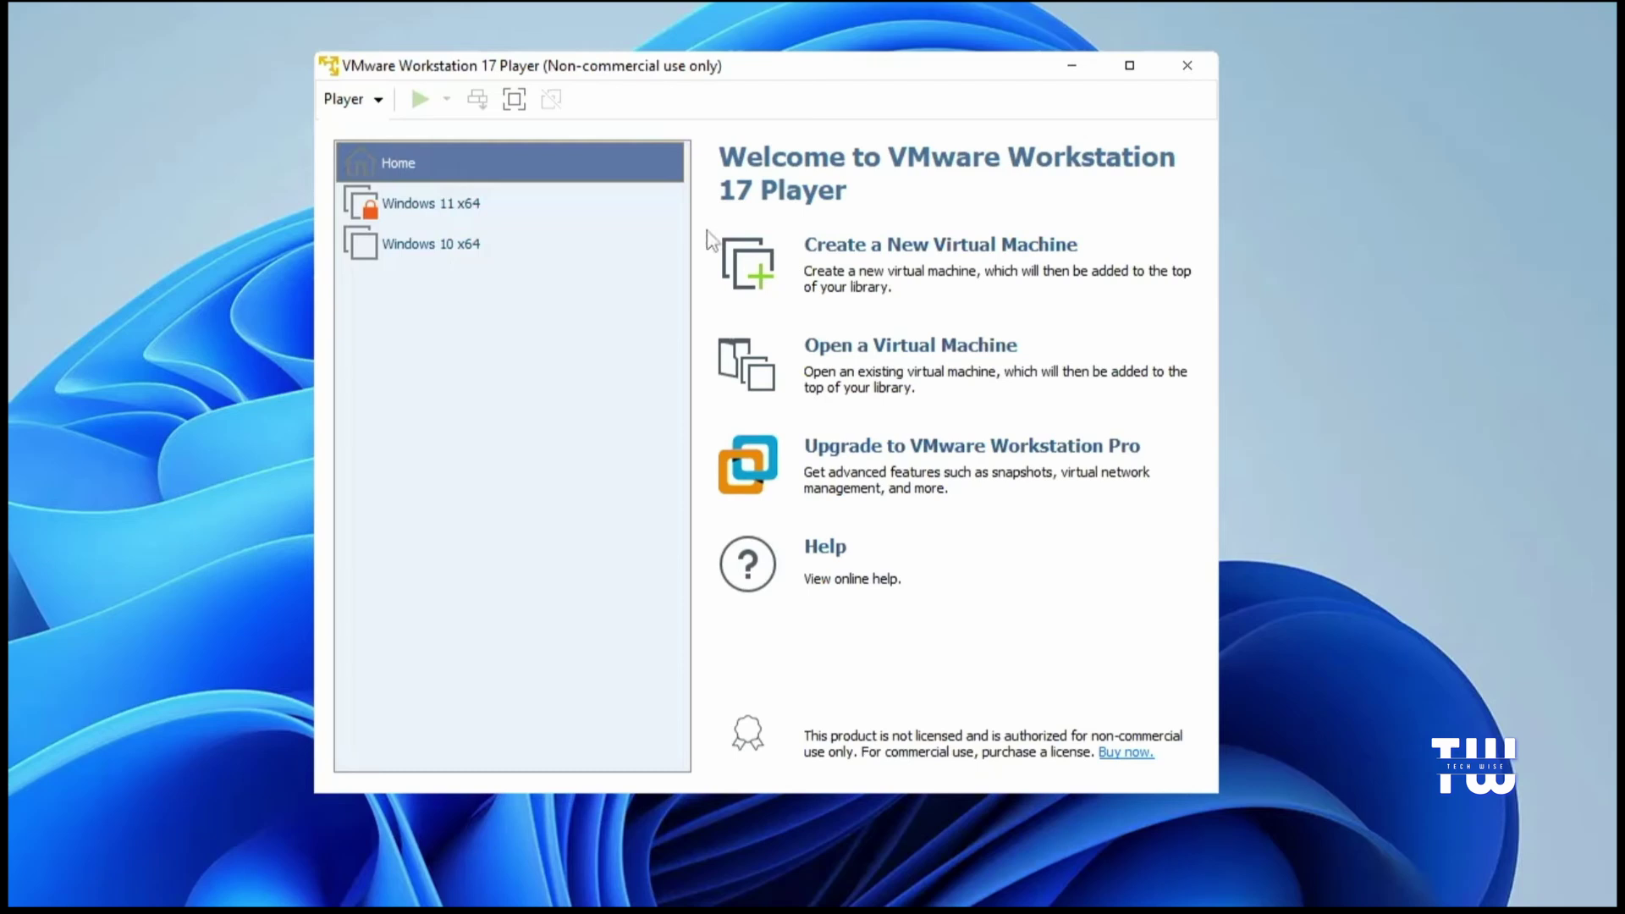
Choose Create a New Virtual Machine on the Player welcome screen
left_click(910, 247)
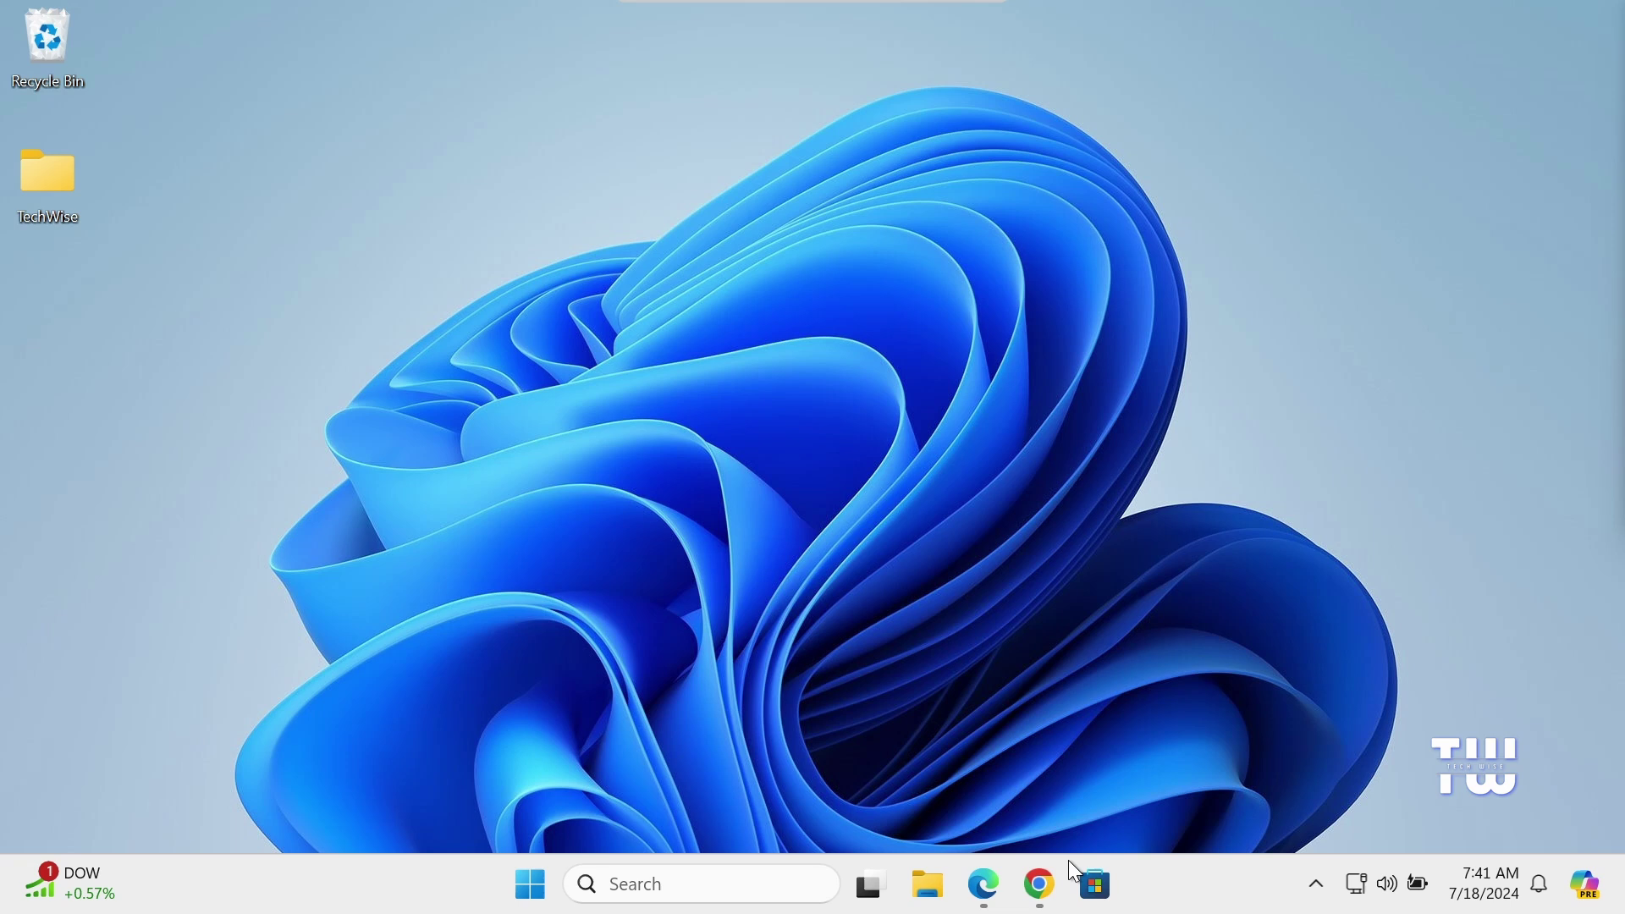
Search Google for 'kali linux download' in Chrome
left_click(1039, 885)
left_click(770, 503)
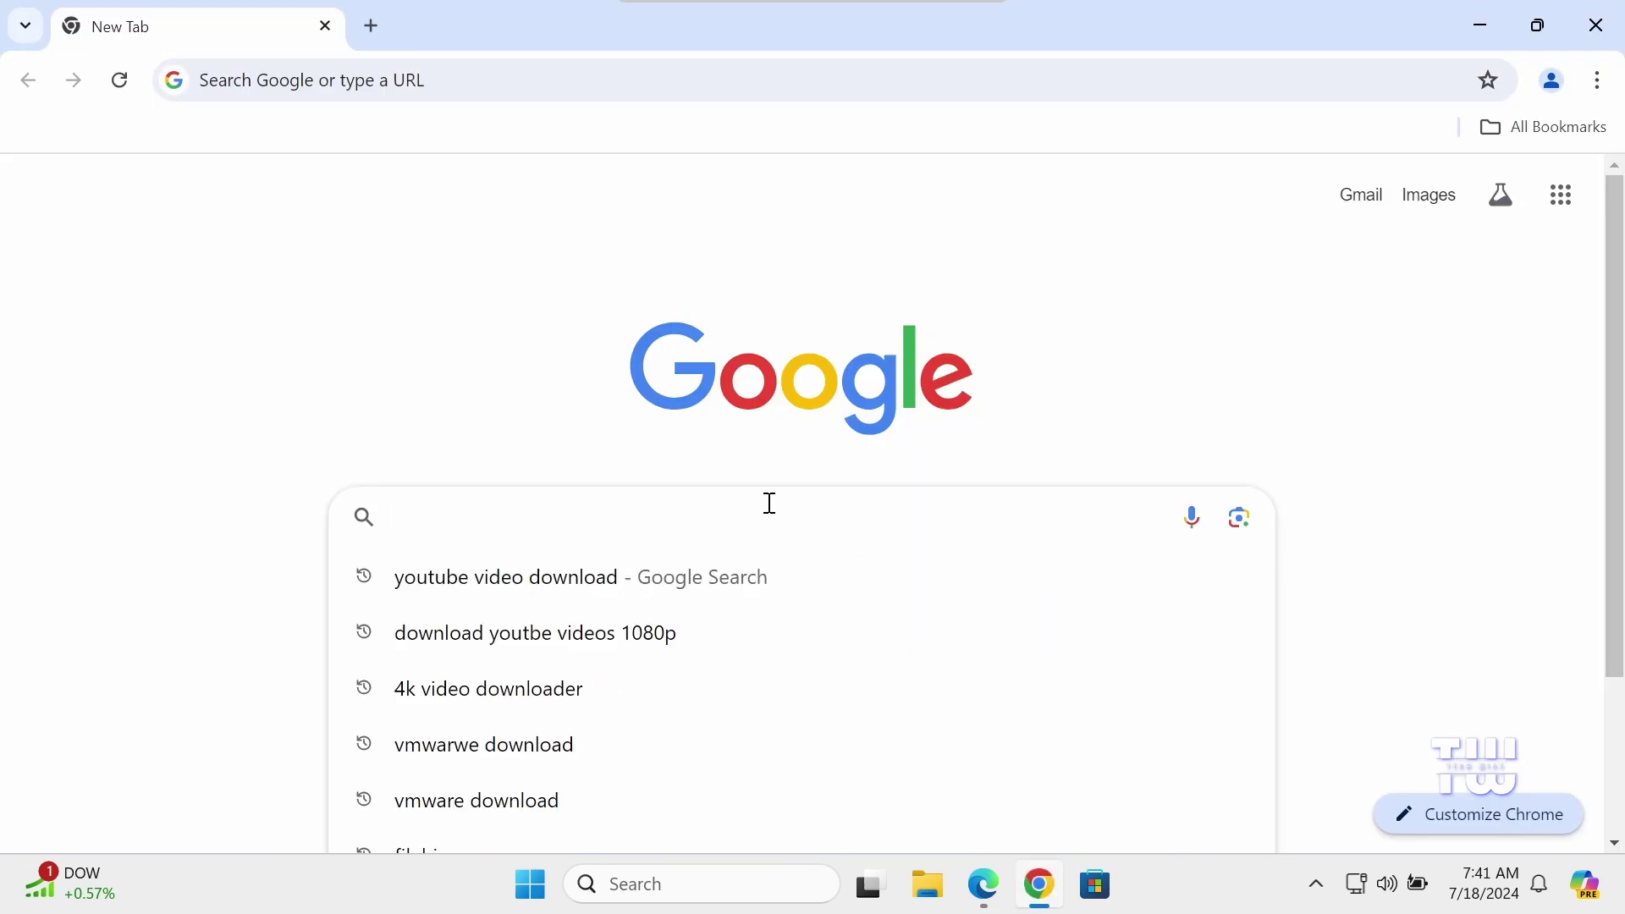
type("kali linux download")
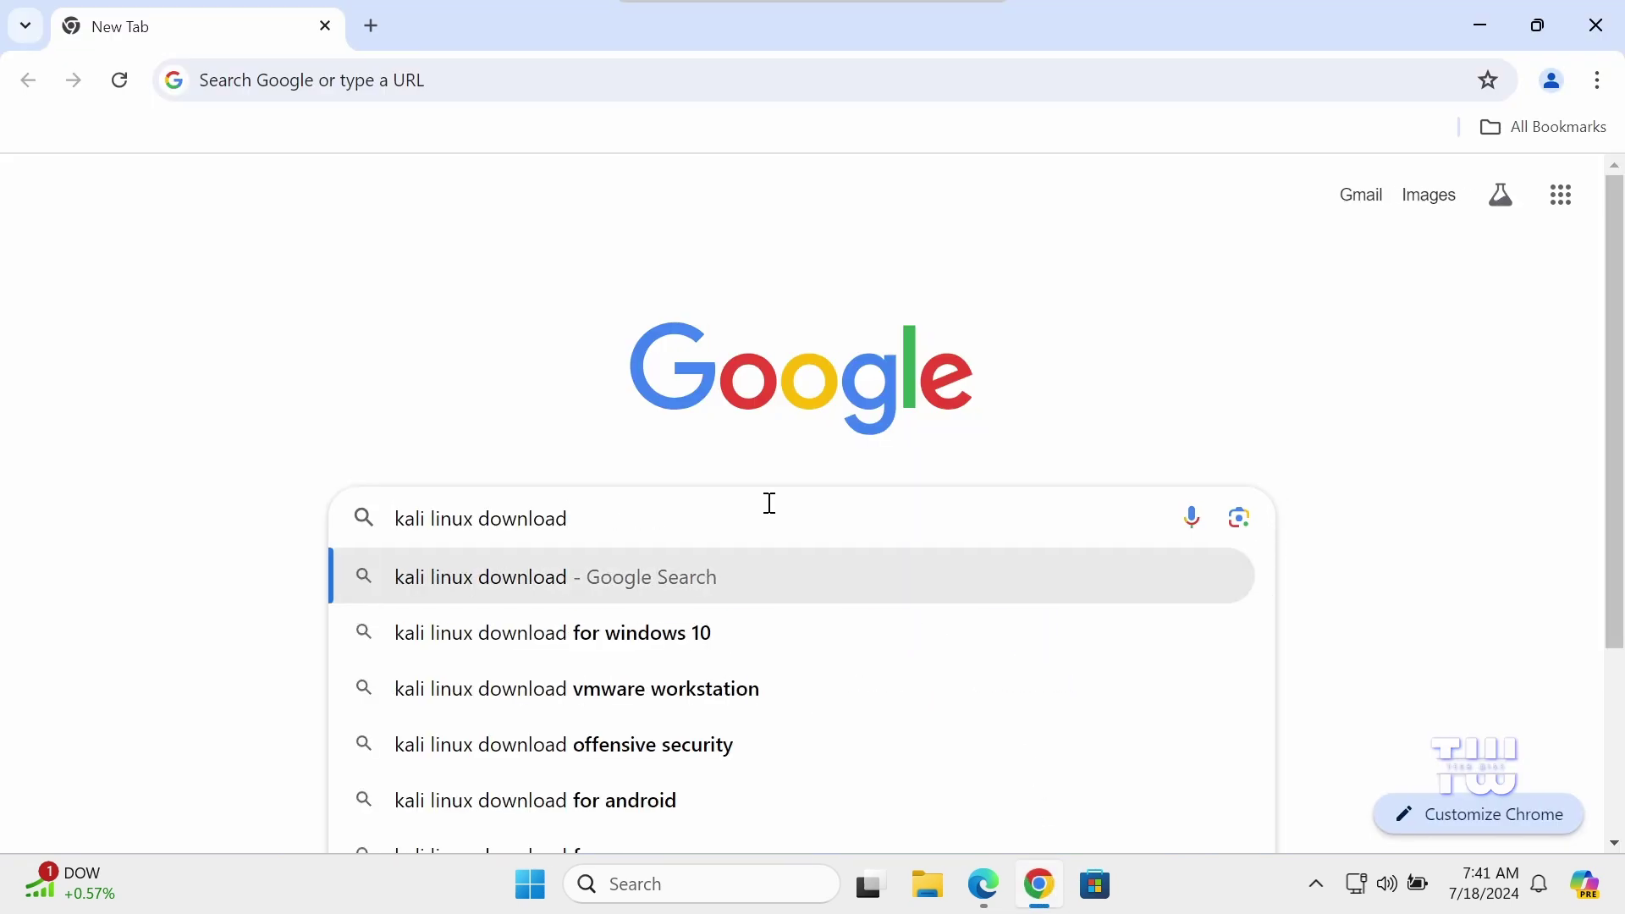
key("Return")
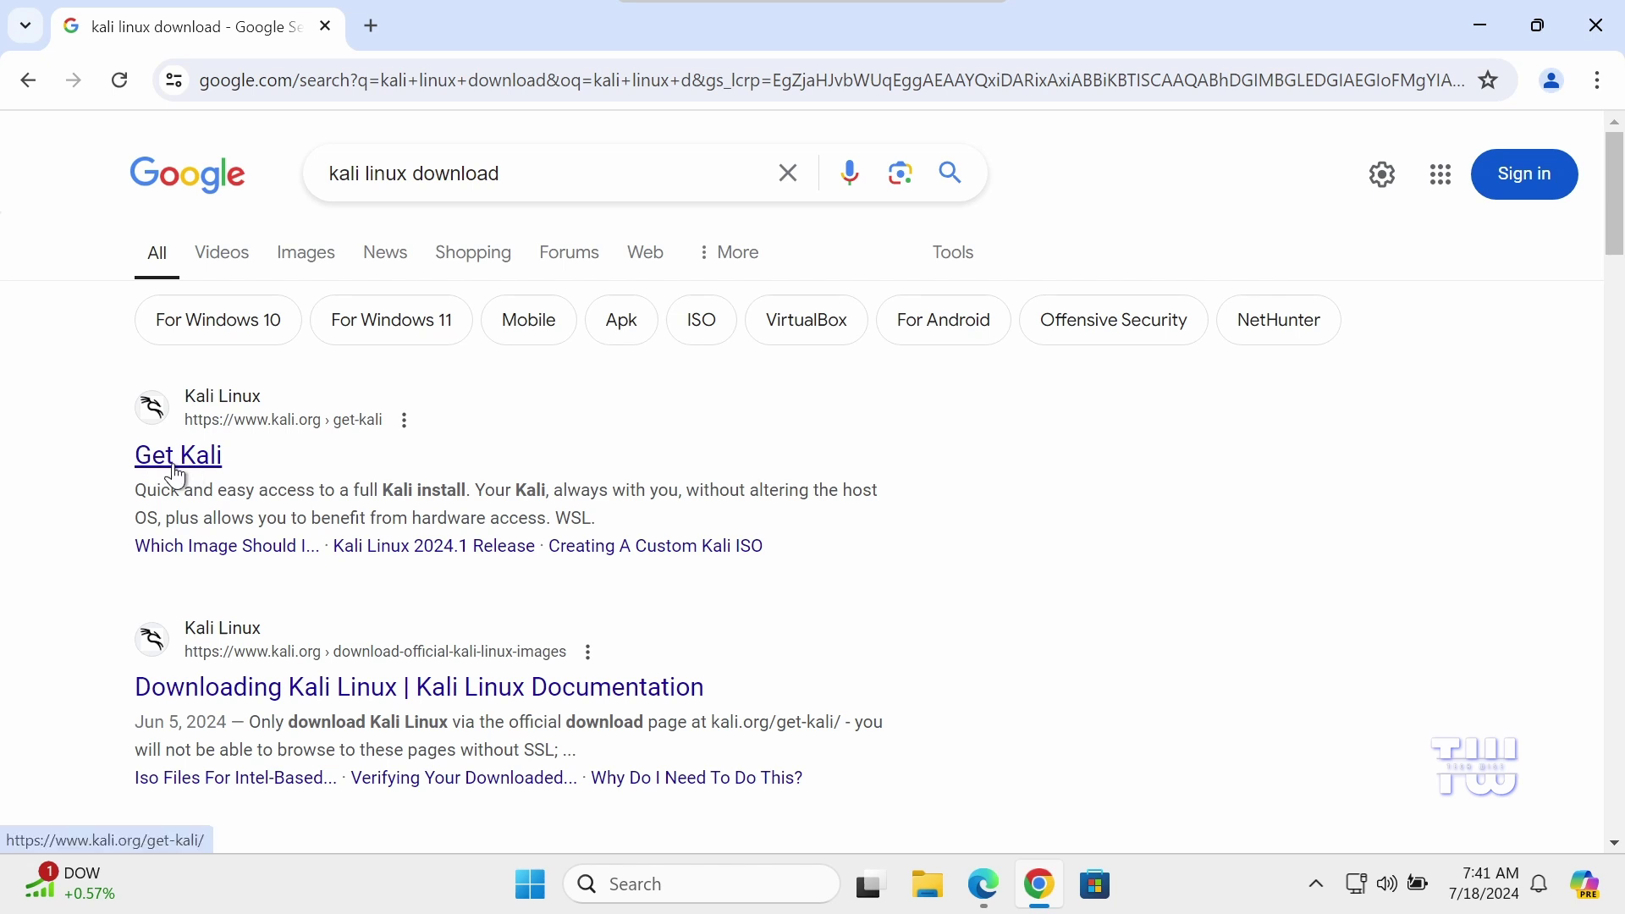
On kali.org's Get Kali installer images, download the 64-bit installer ISO
left_click(176, 468)
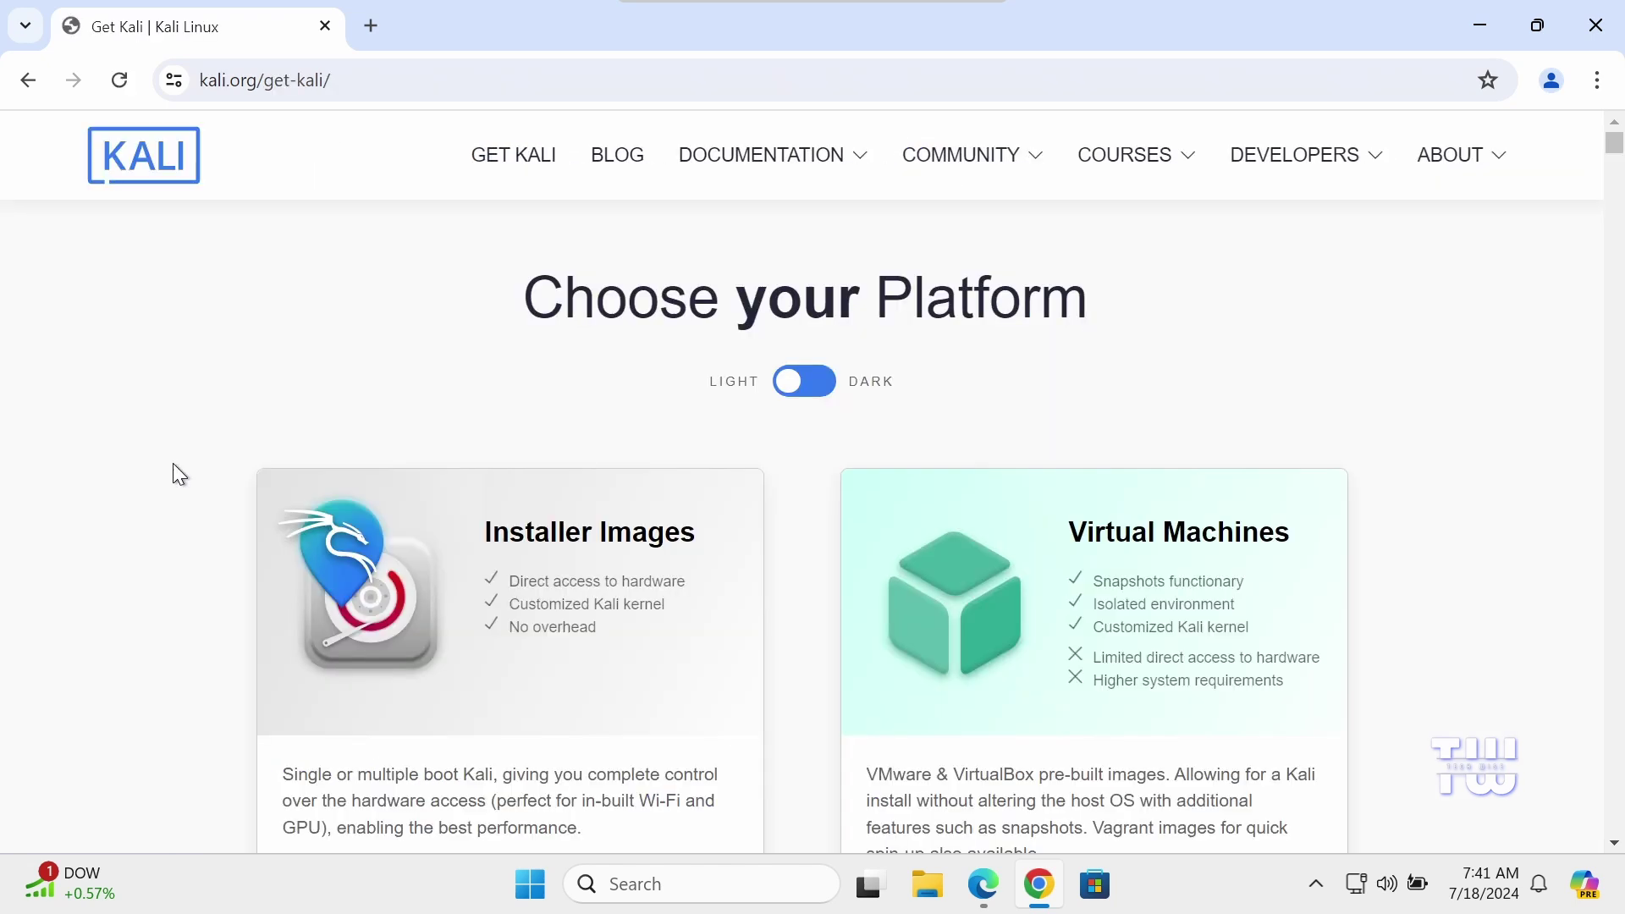
scroll(474, 436, "down", 3)
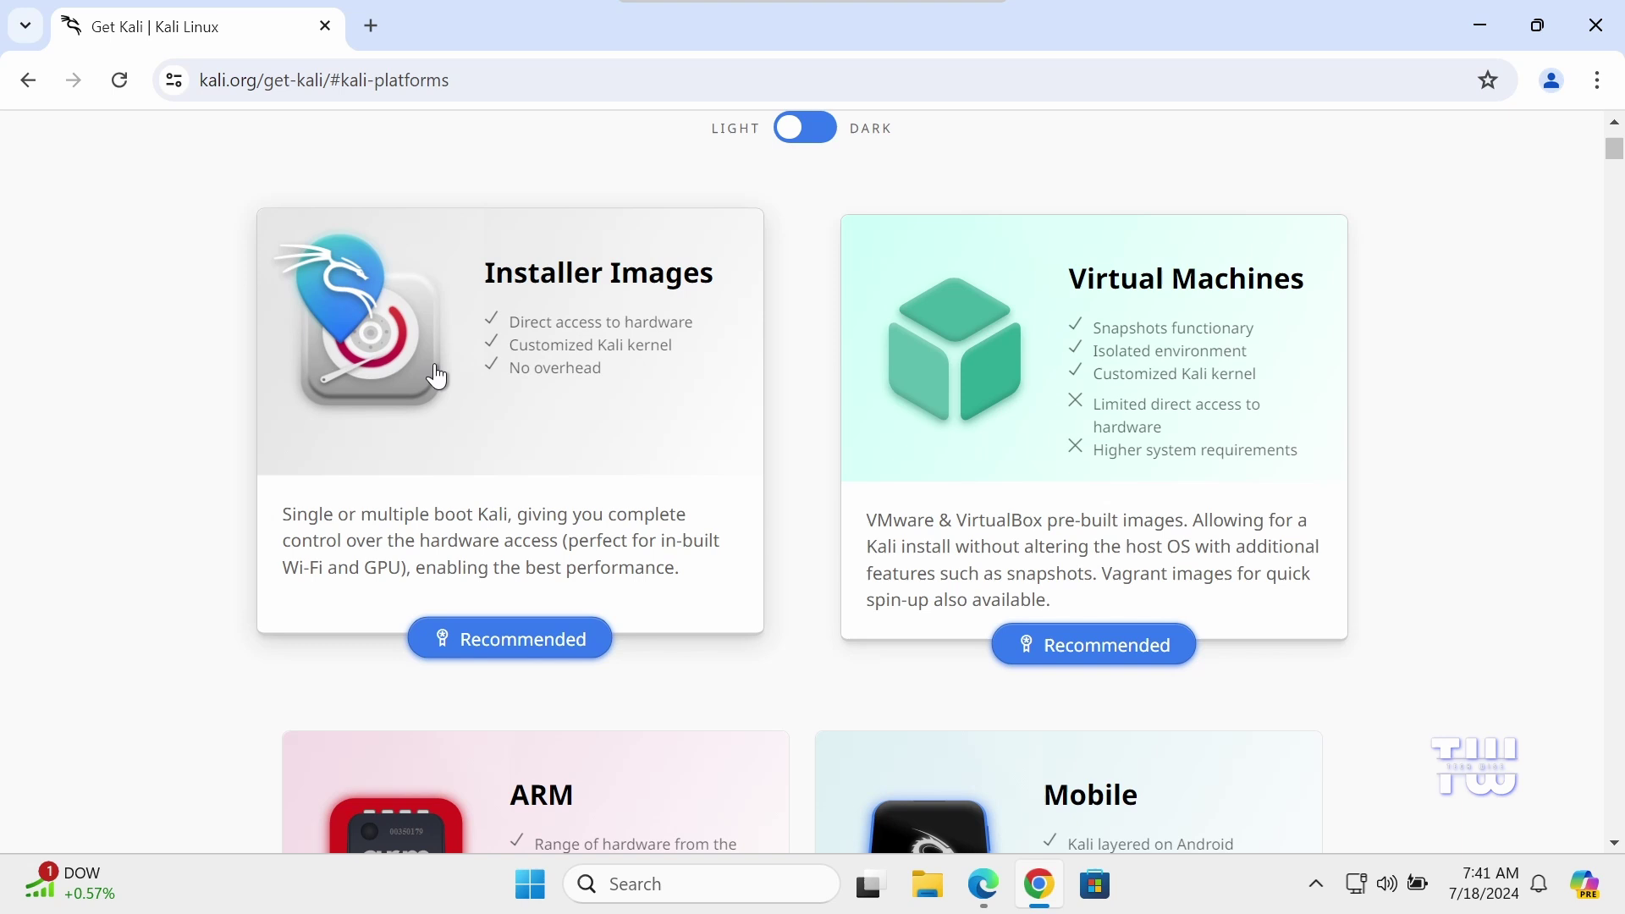
left_click(490, 372)
scroll(491, 372, "down", 6)
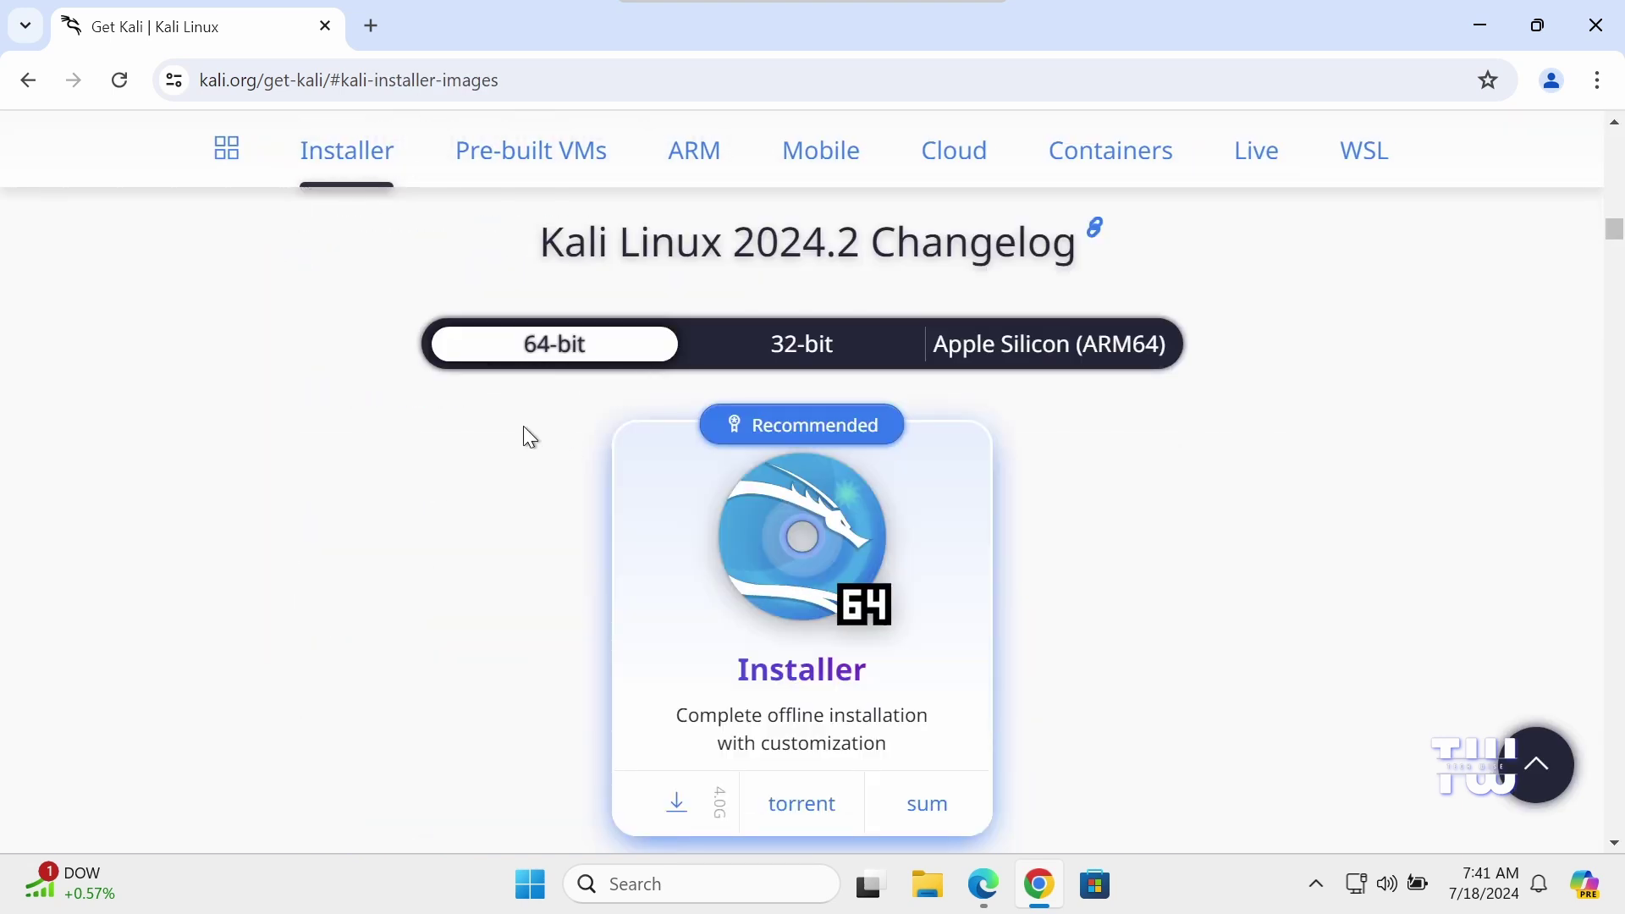
left_click(802, 360)
left_click(1015, 362)
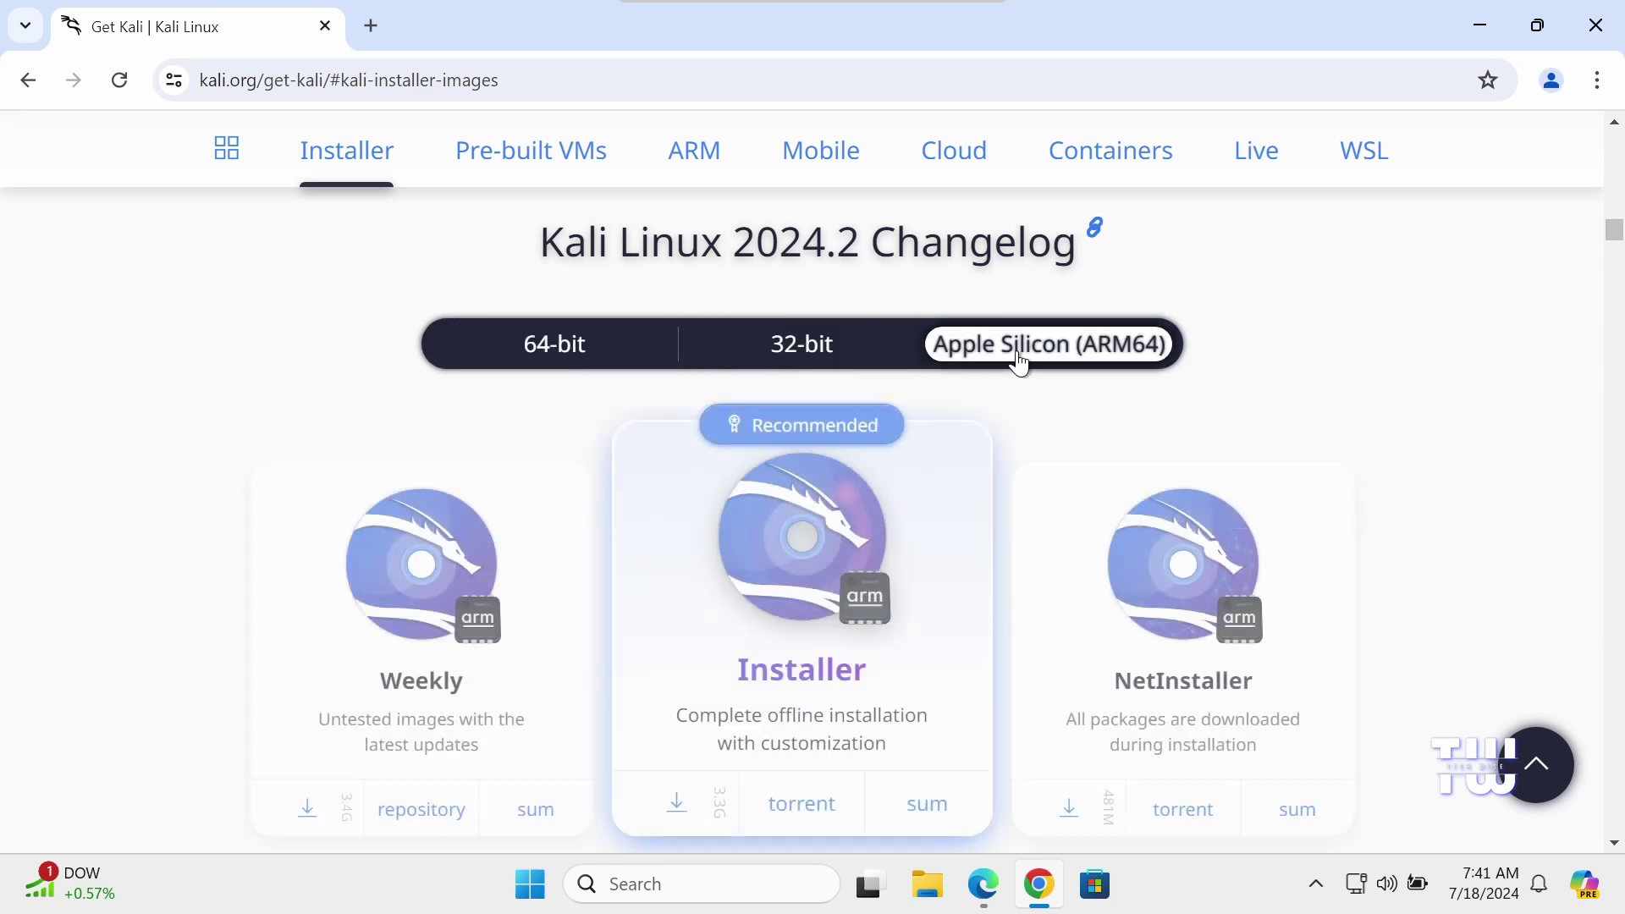
left_click(567, 359)
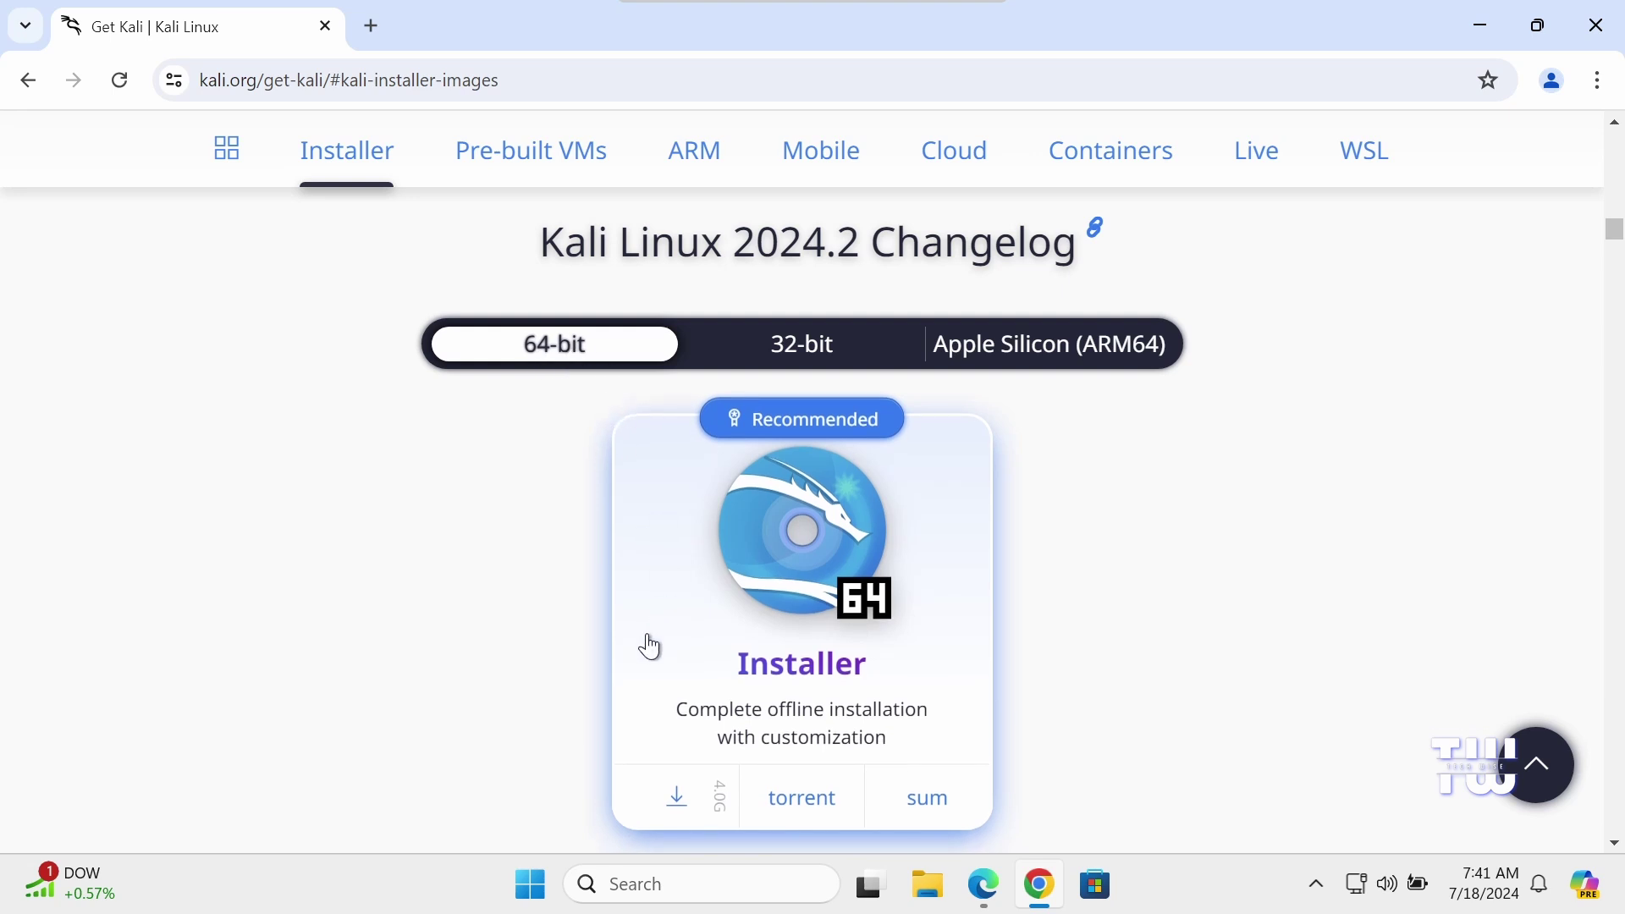
left_click(682, 814)
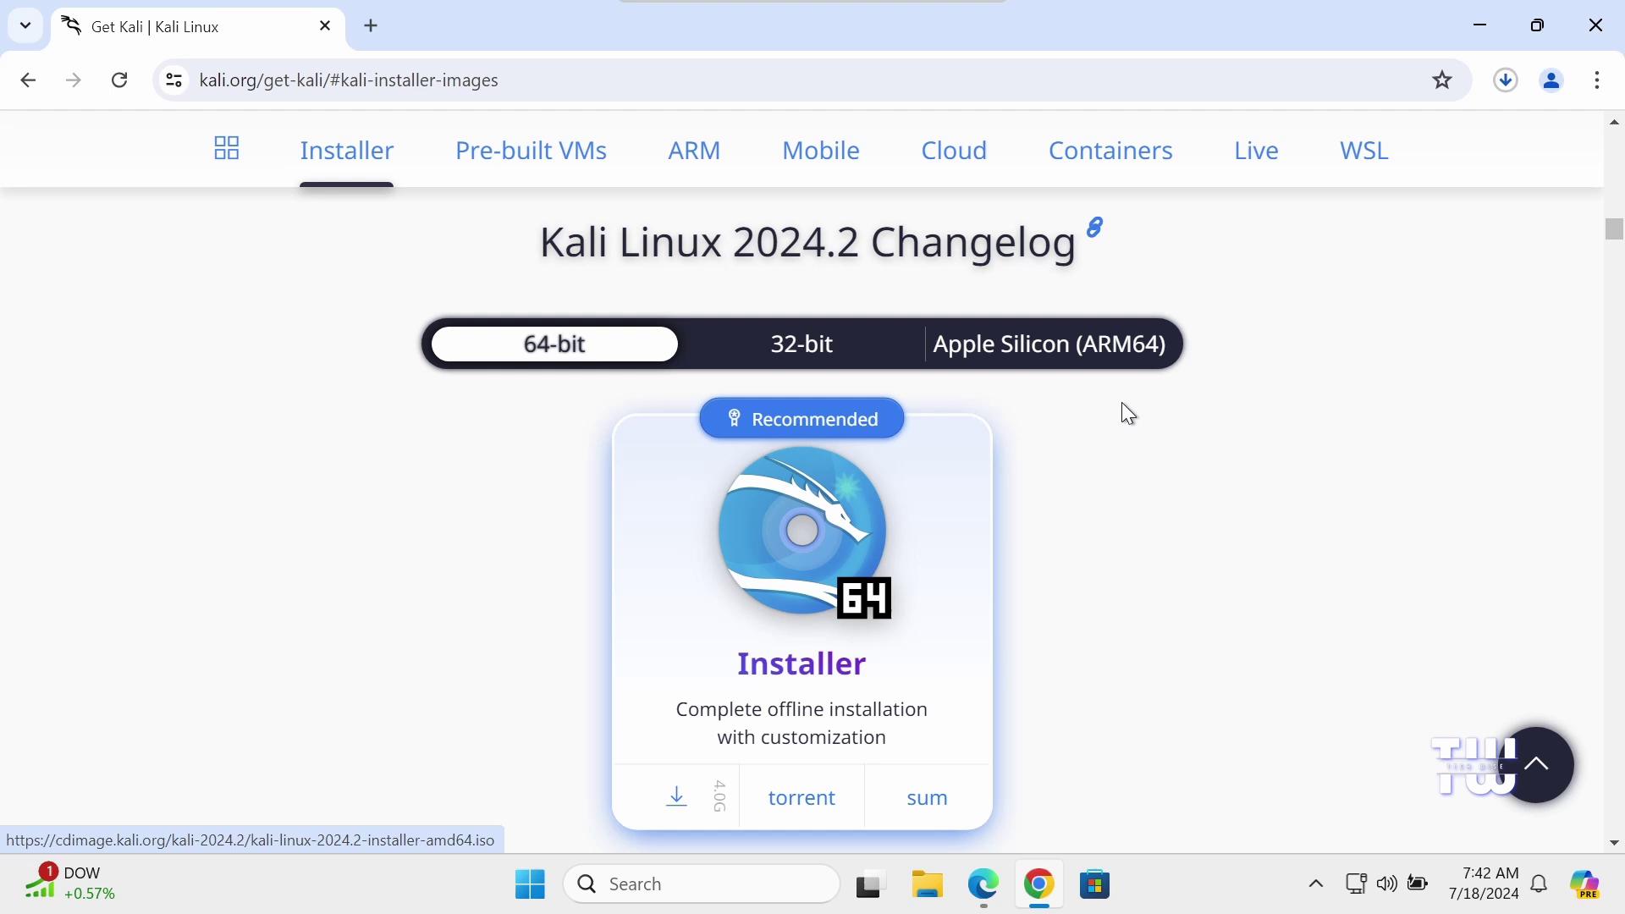
Check the ISO download, then select the Kali 2023.4 ISO as the installer disc image
left_click(1505, 81)
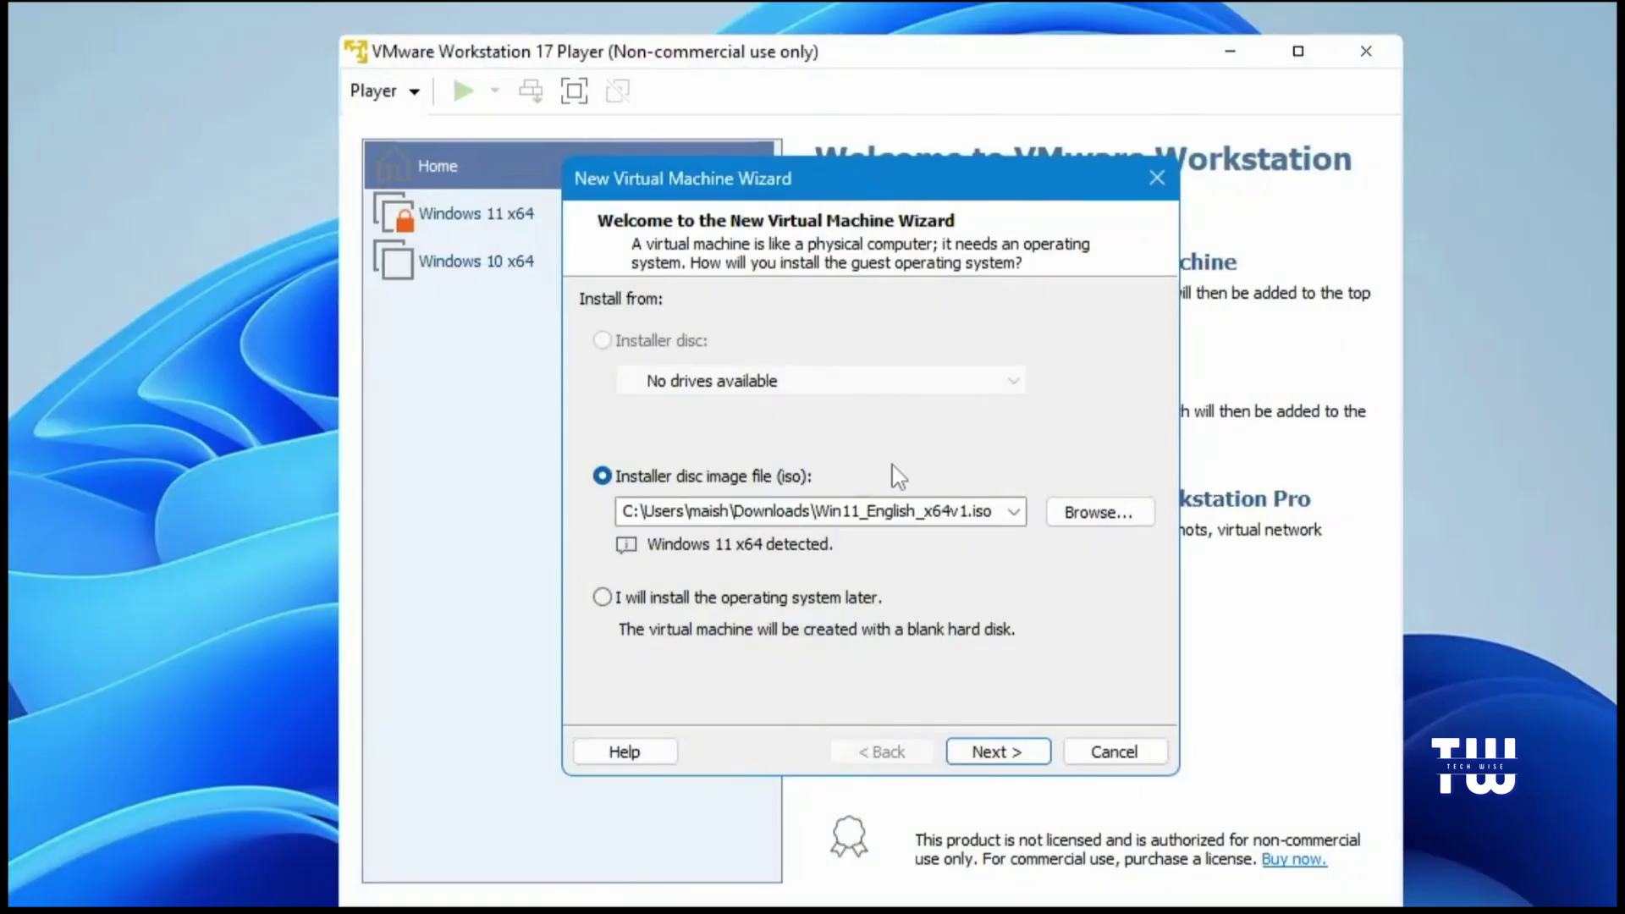
left_click(1114, 524)
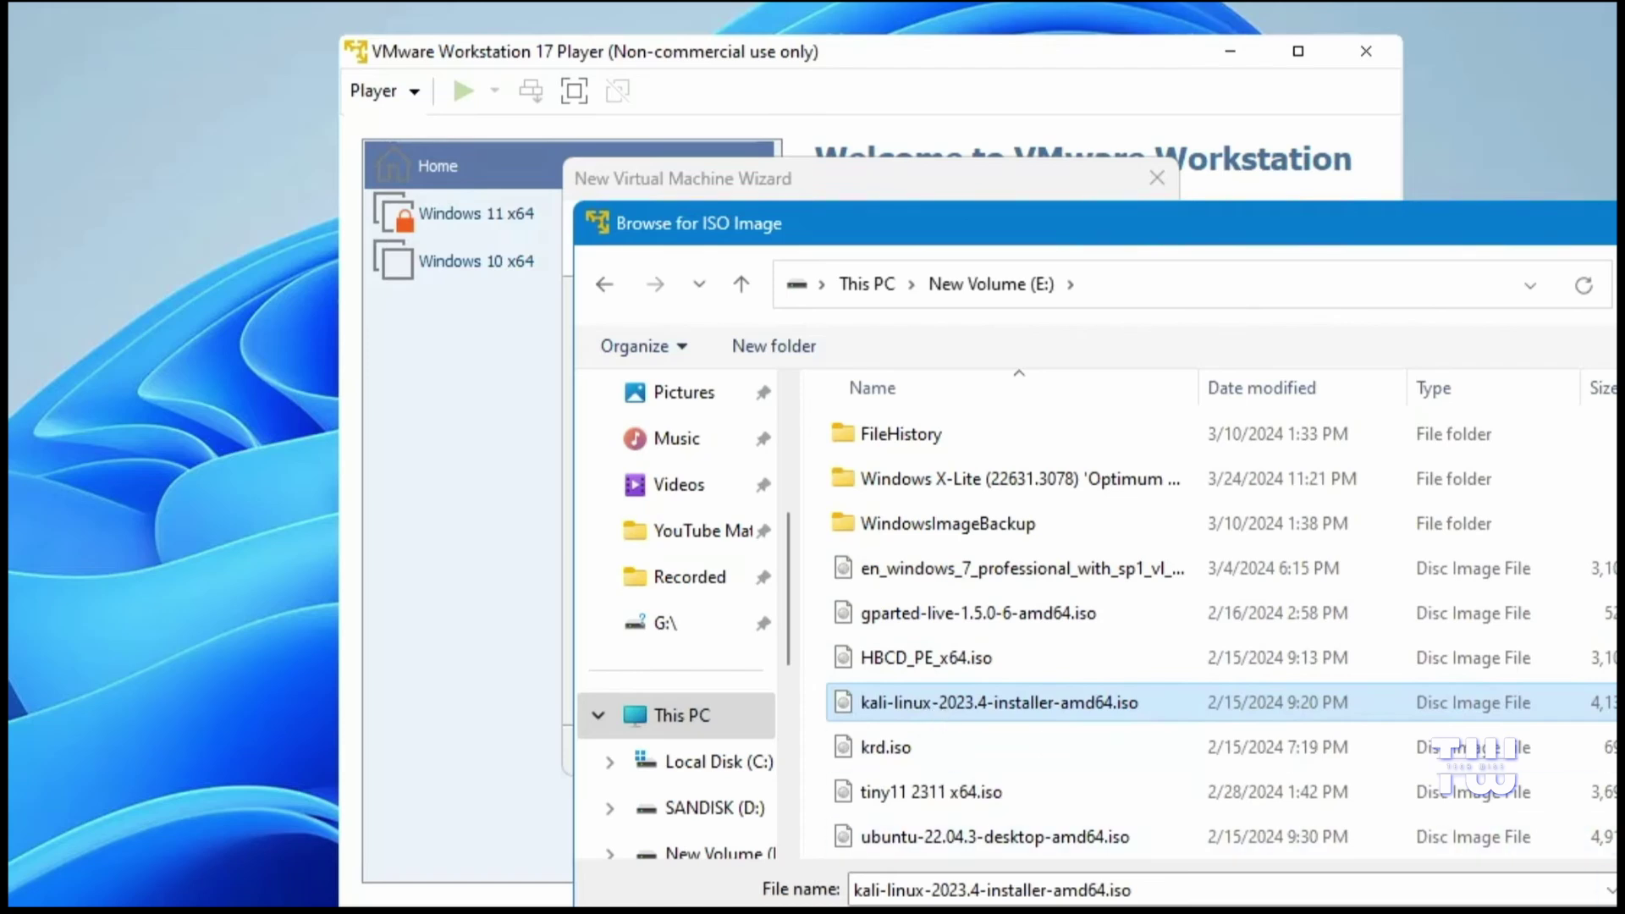
key("Tab")
key("Return")
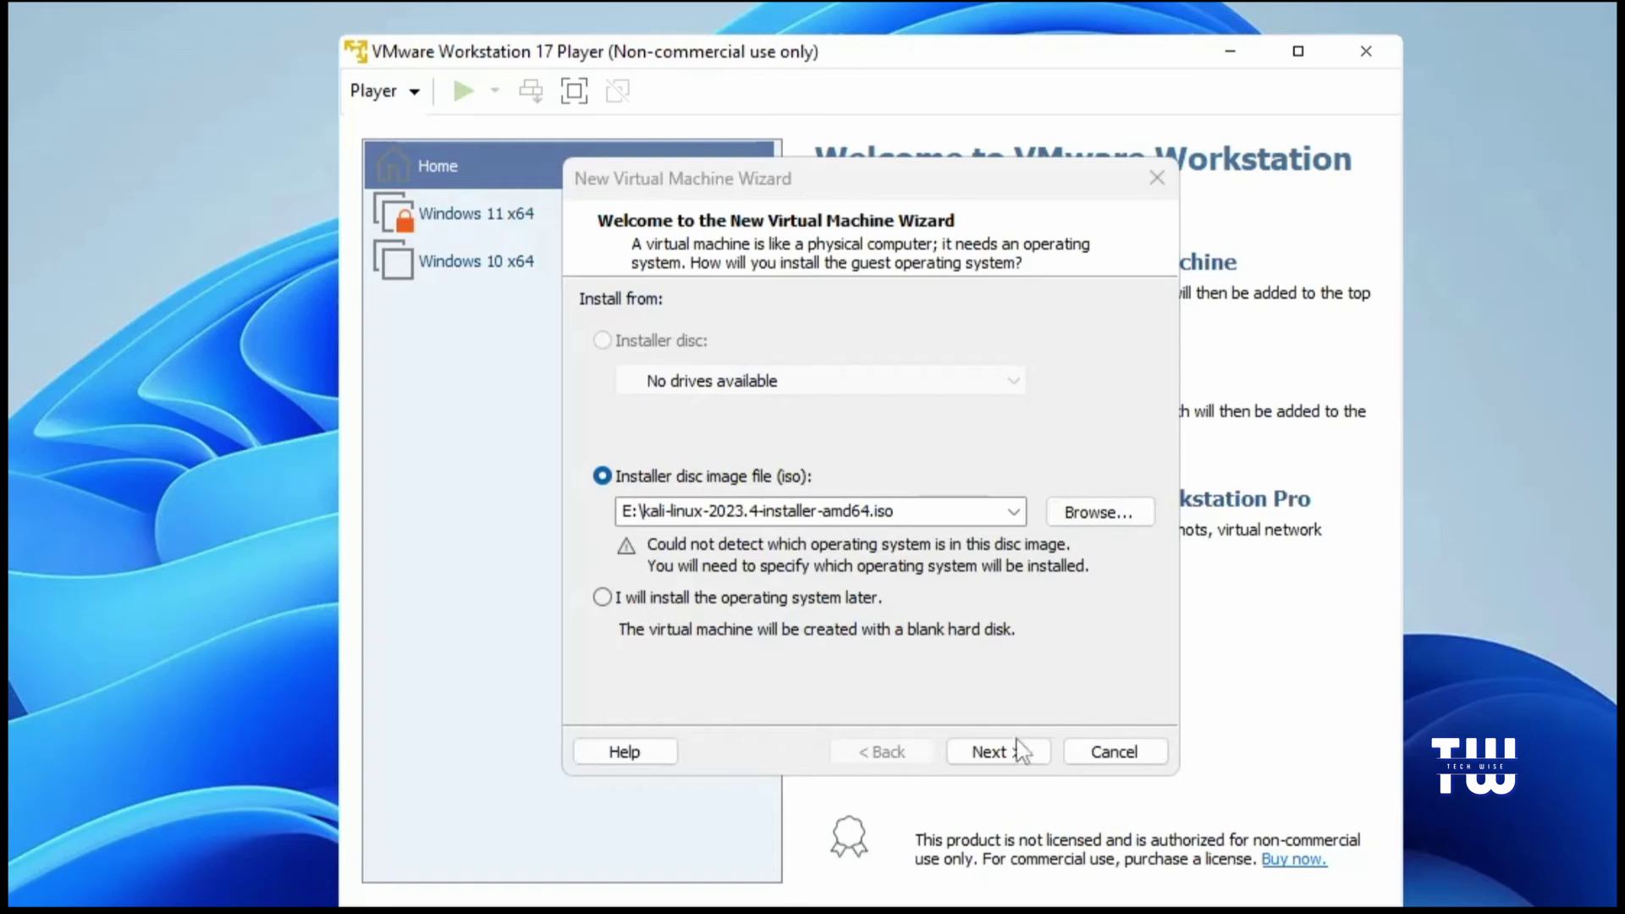
left_click(1005, 756)
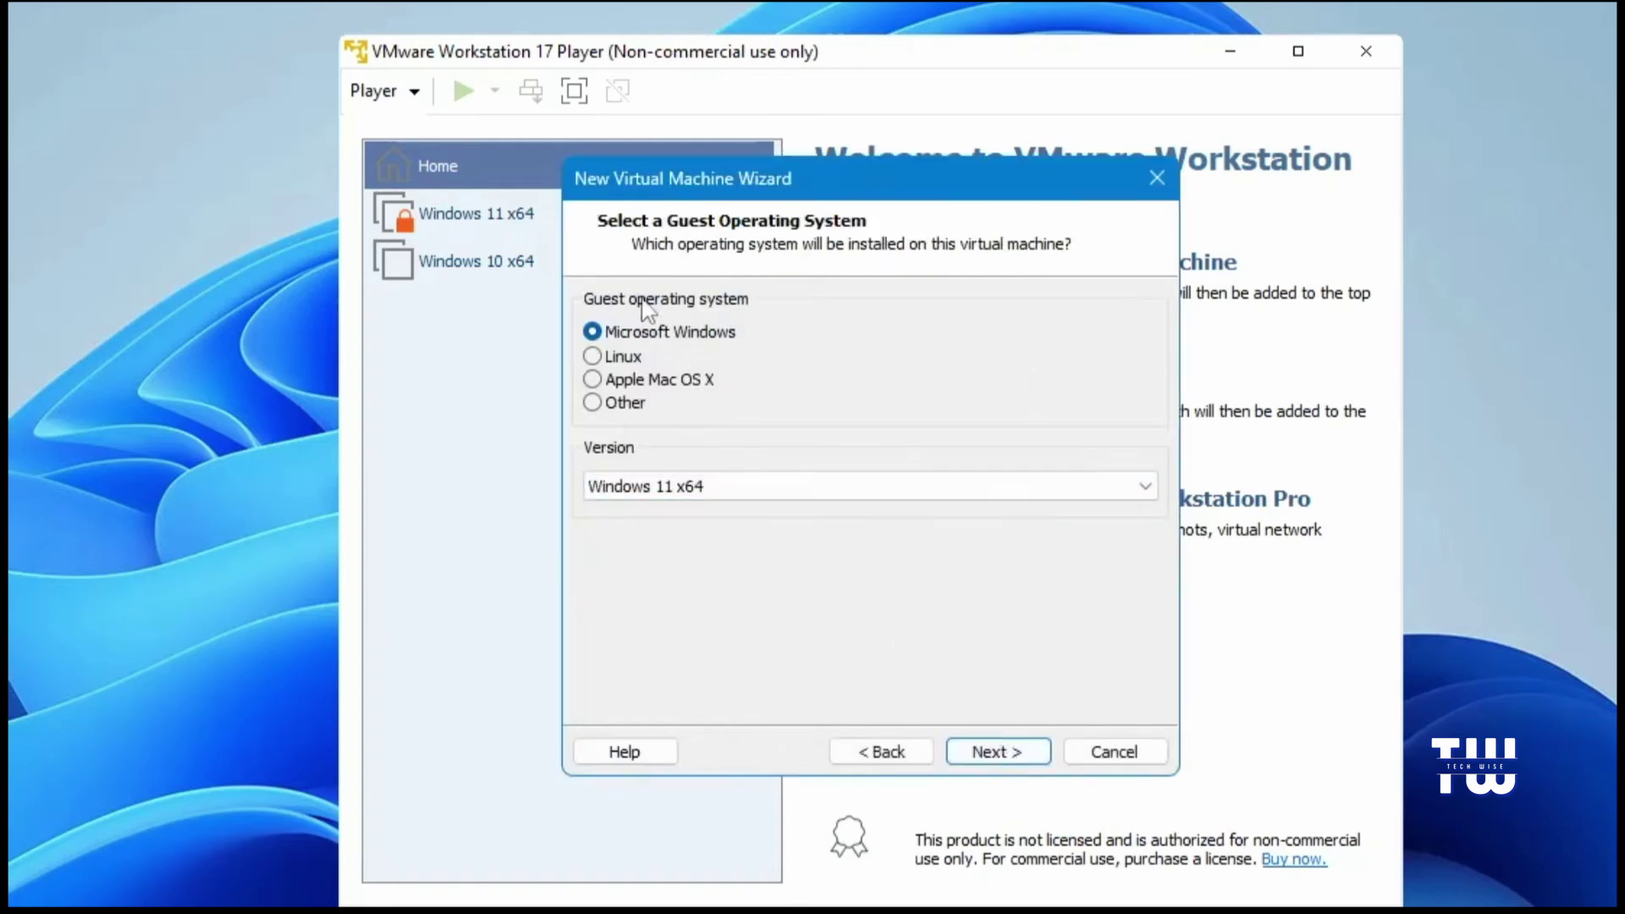
Set the guest operating system to Linux, version Debian 11.x 64-bit
left_click(598, 367)
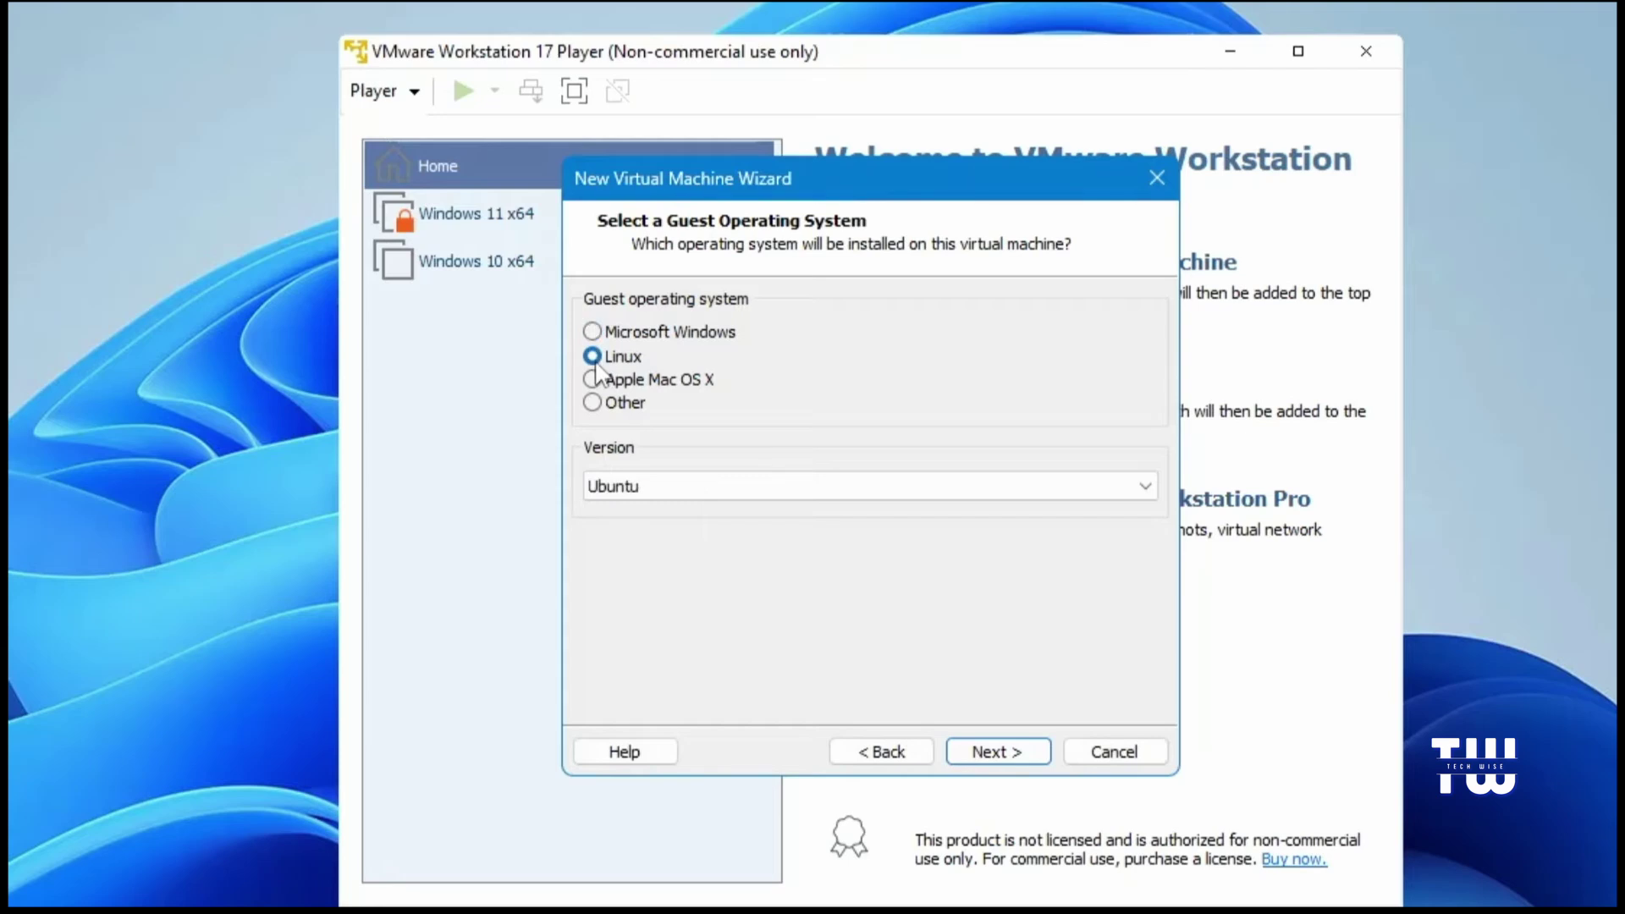
left_click(675, 493)
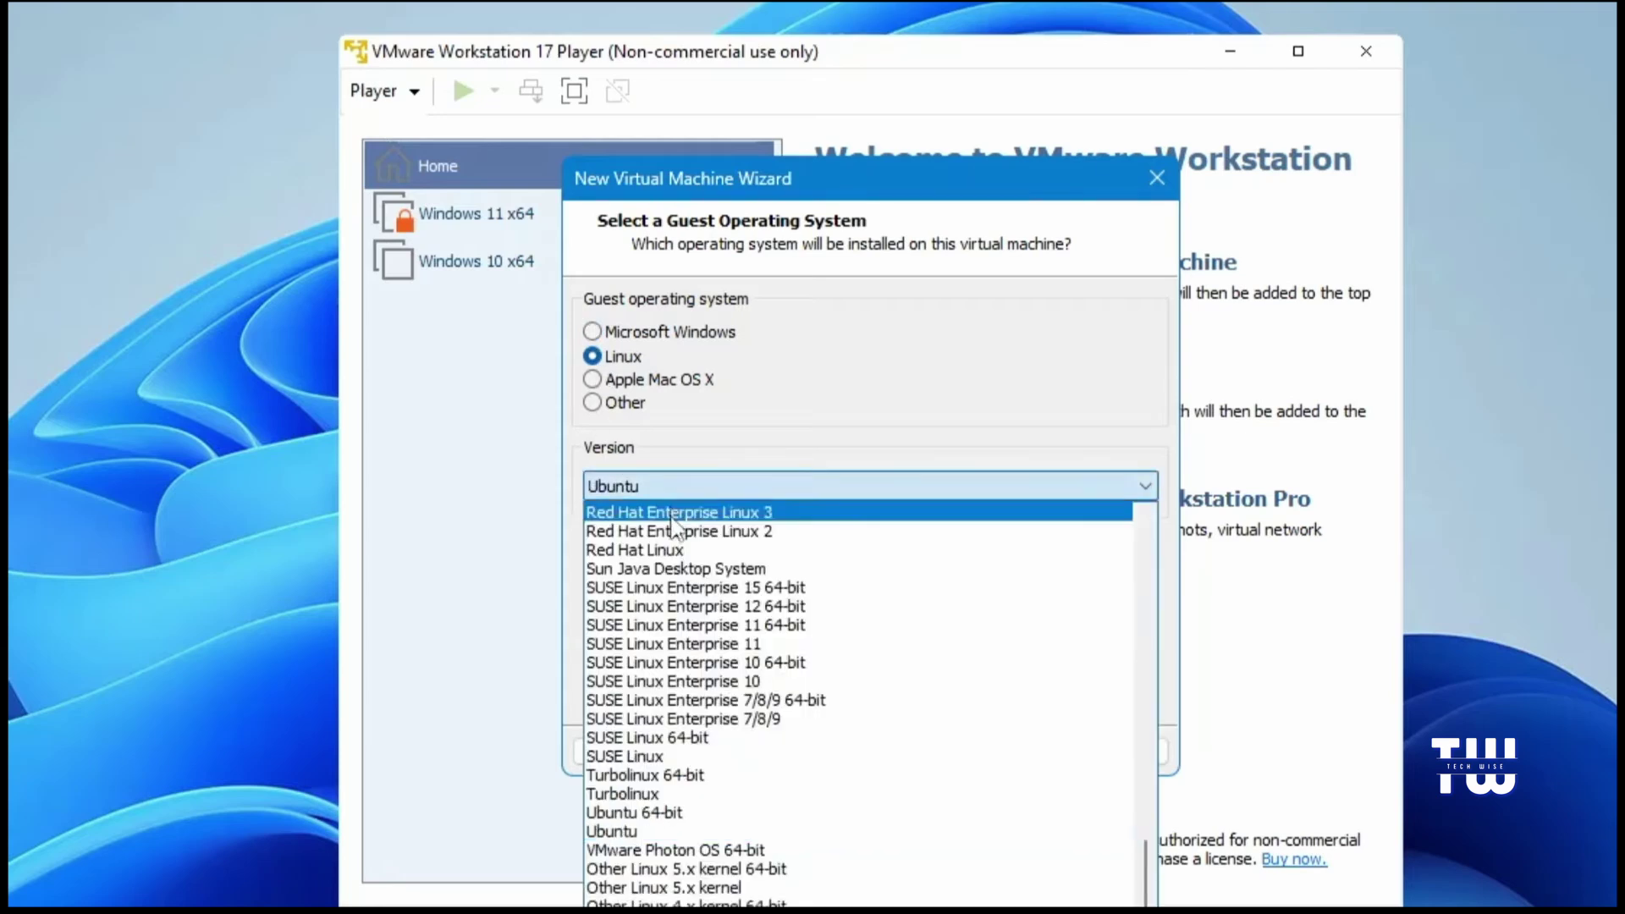
scroll(677, 516, "up", 8)
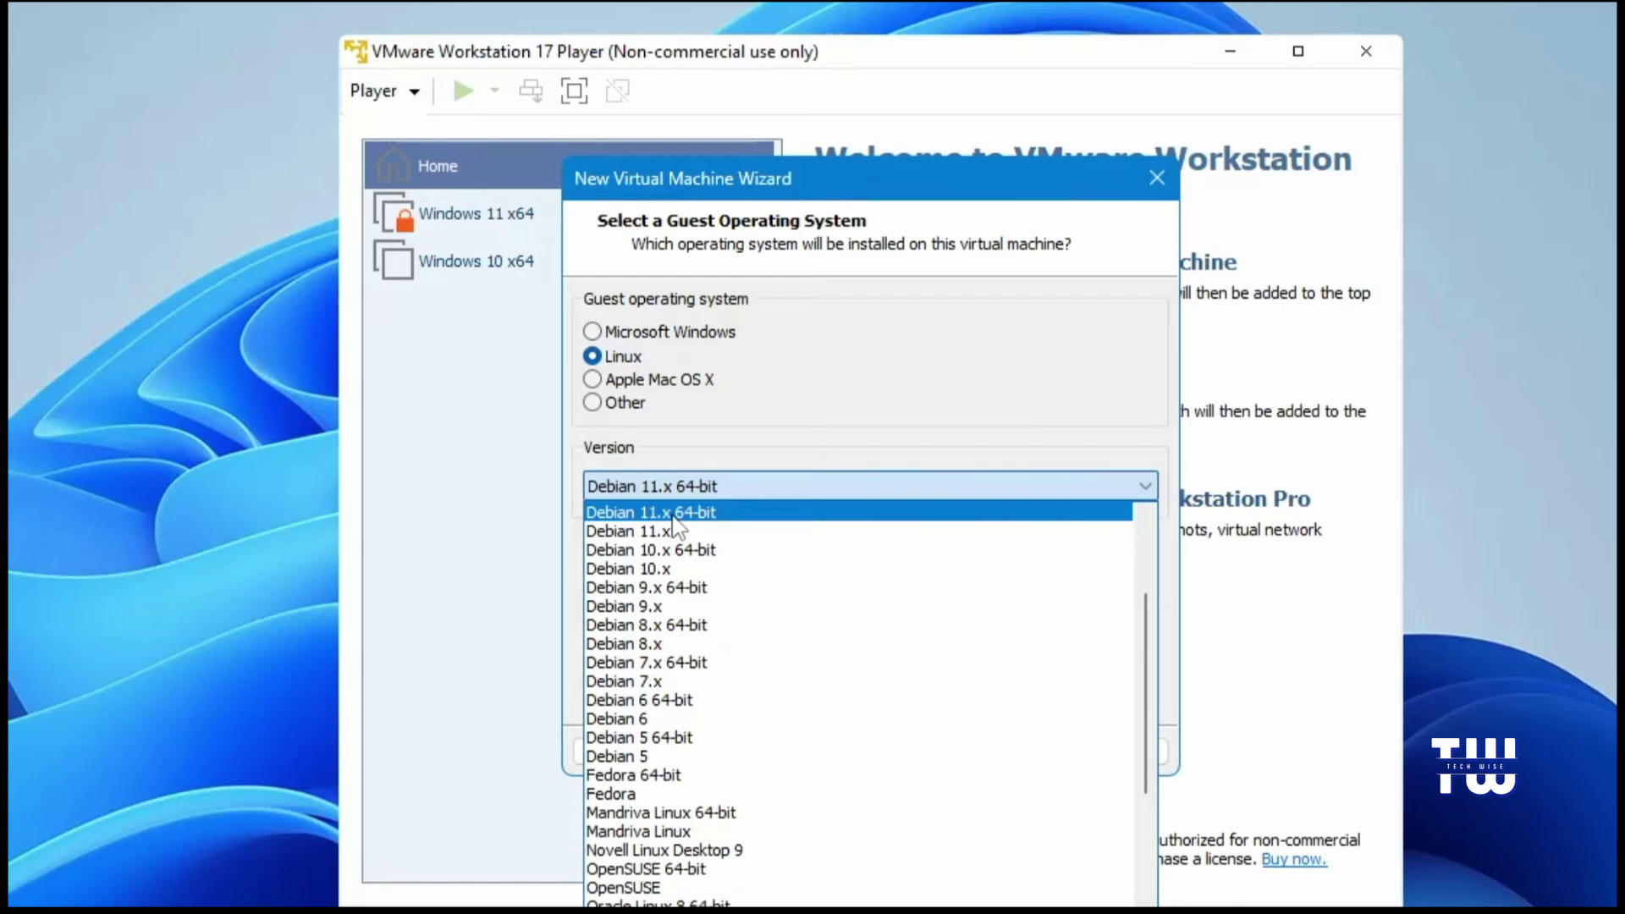
left_click(675, 515)
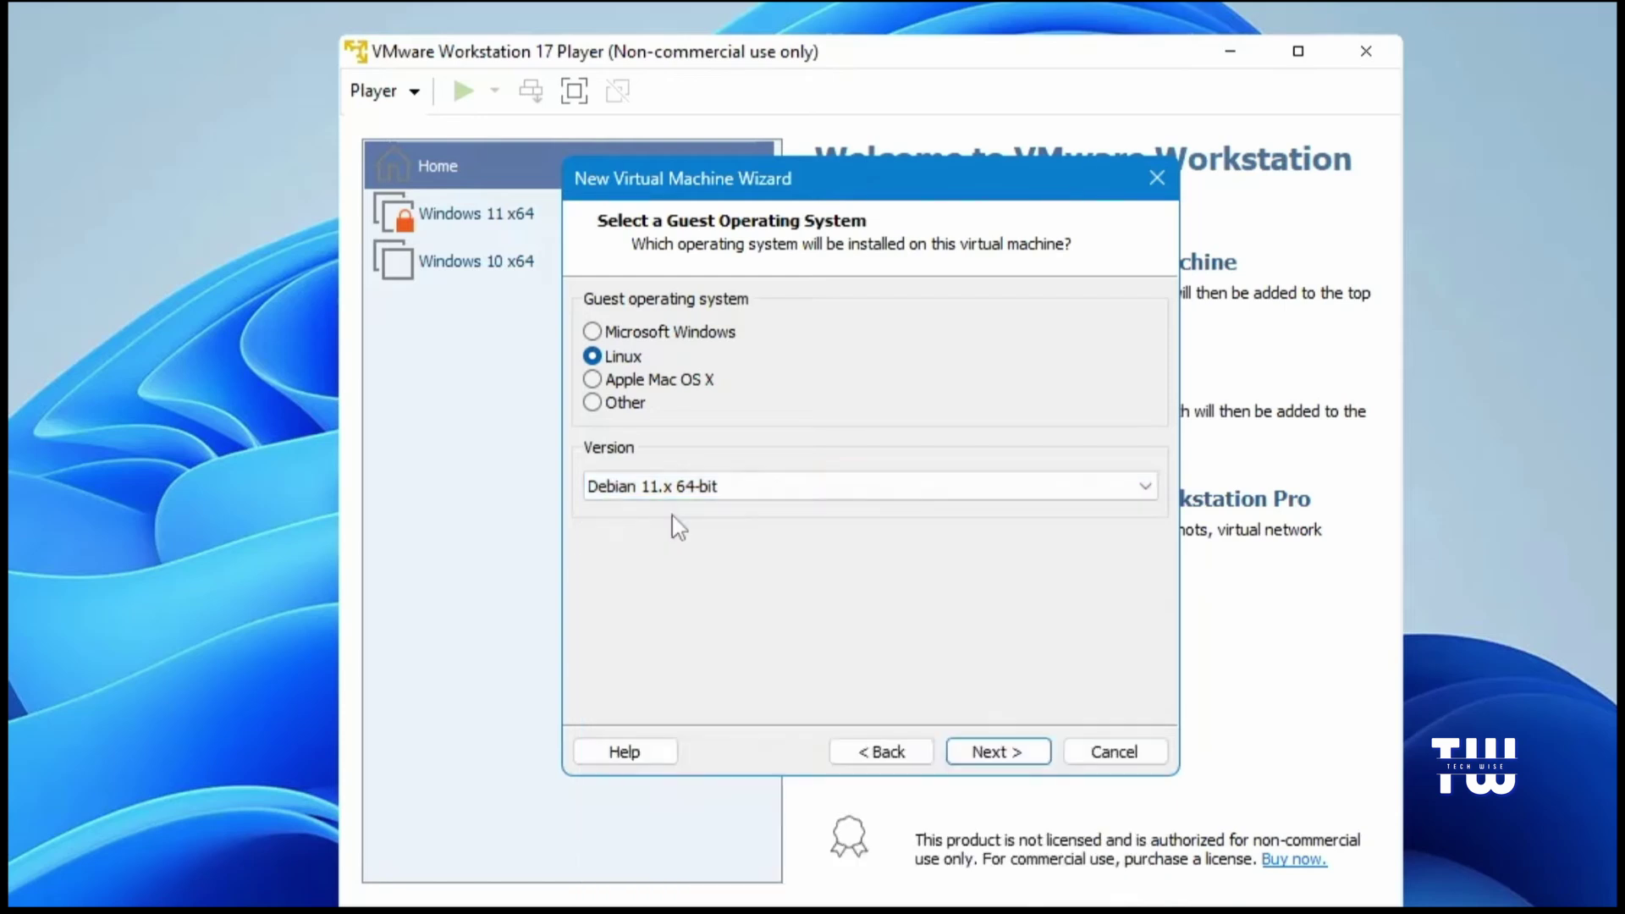
Replace the virtual machine name with KALI
left_click(996, 756)
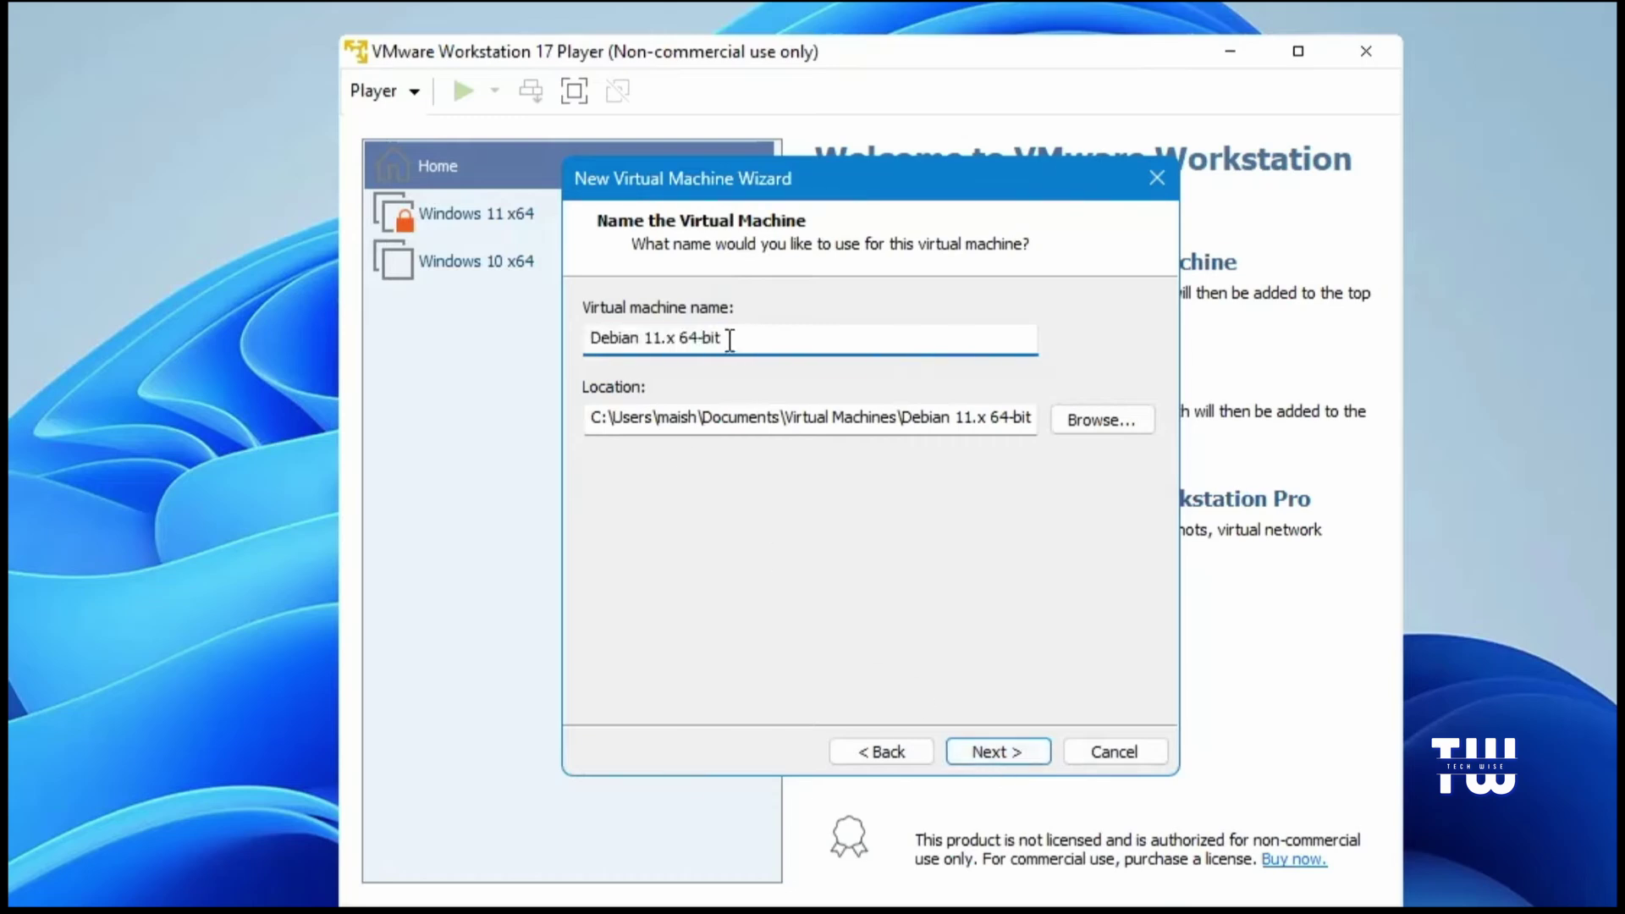
left_click_drag(729, 338, 542, 343)
type("KALI")
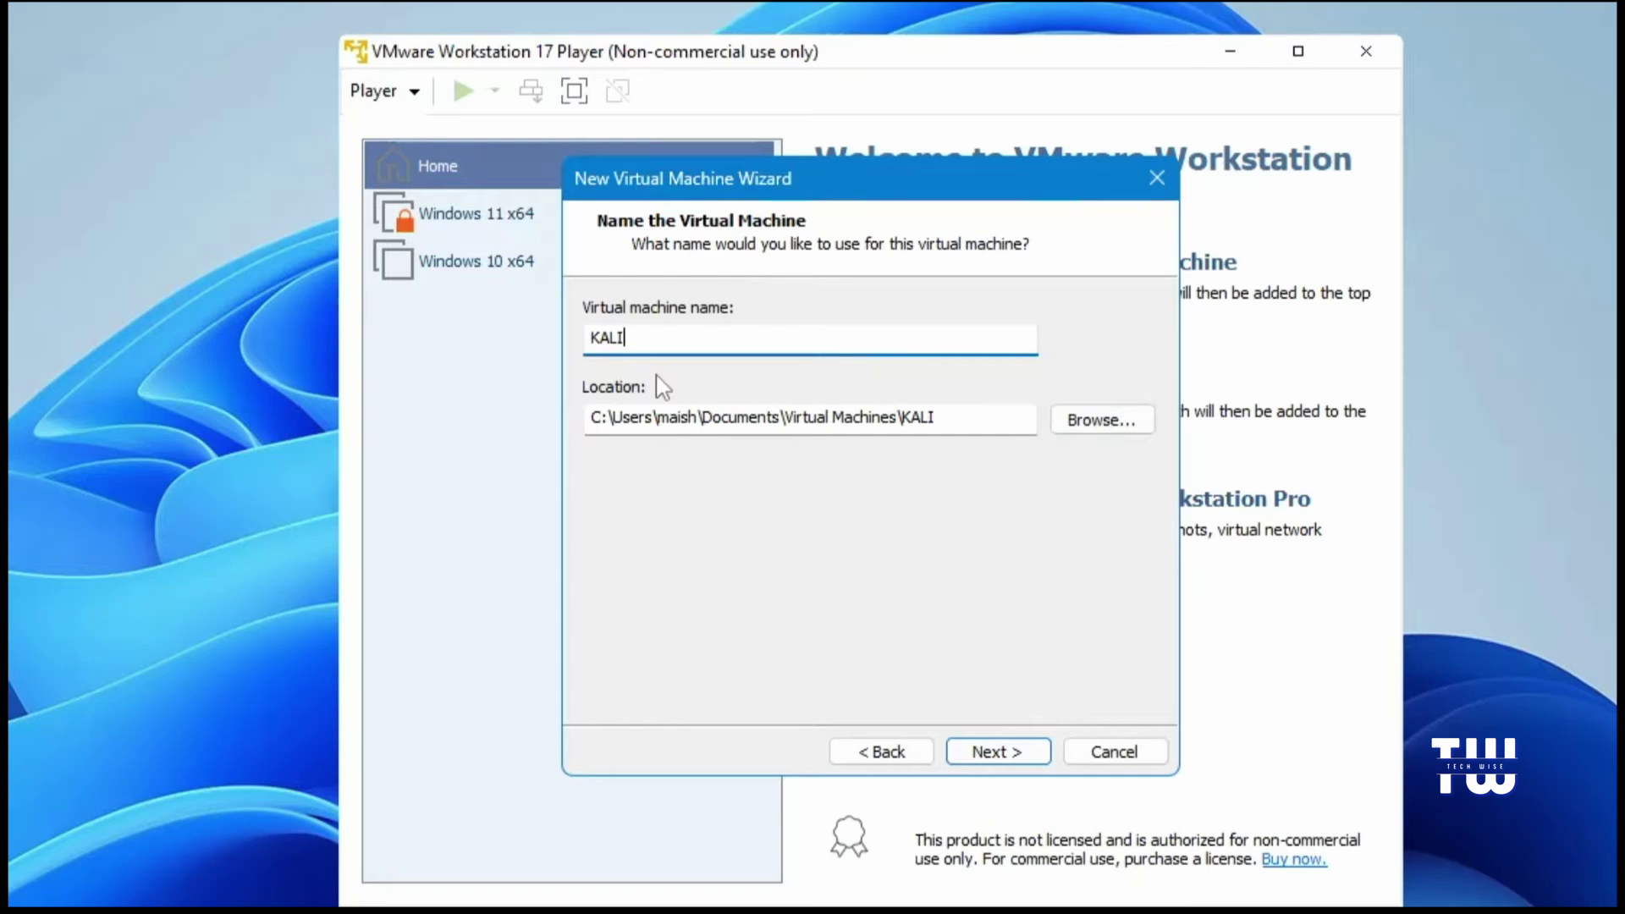
Set the maximum disk size to 40 GB and continue to the summary
left_click(997, 754)
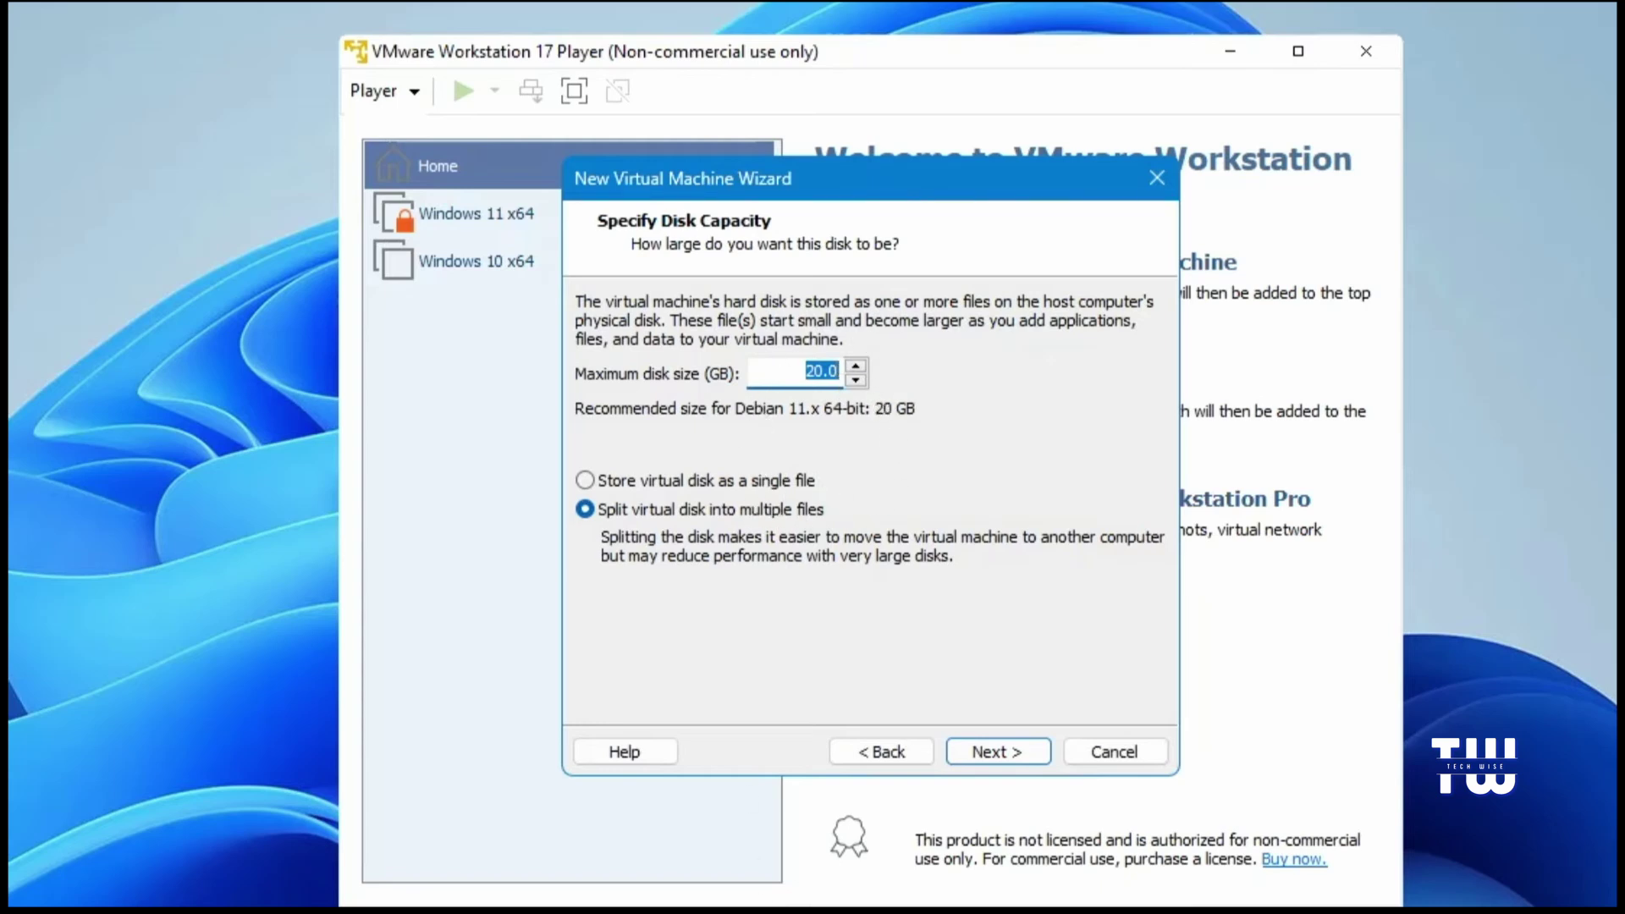
type("40")
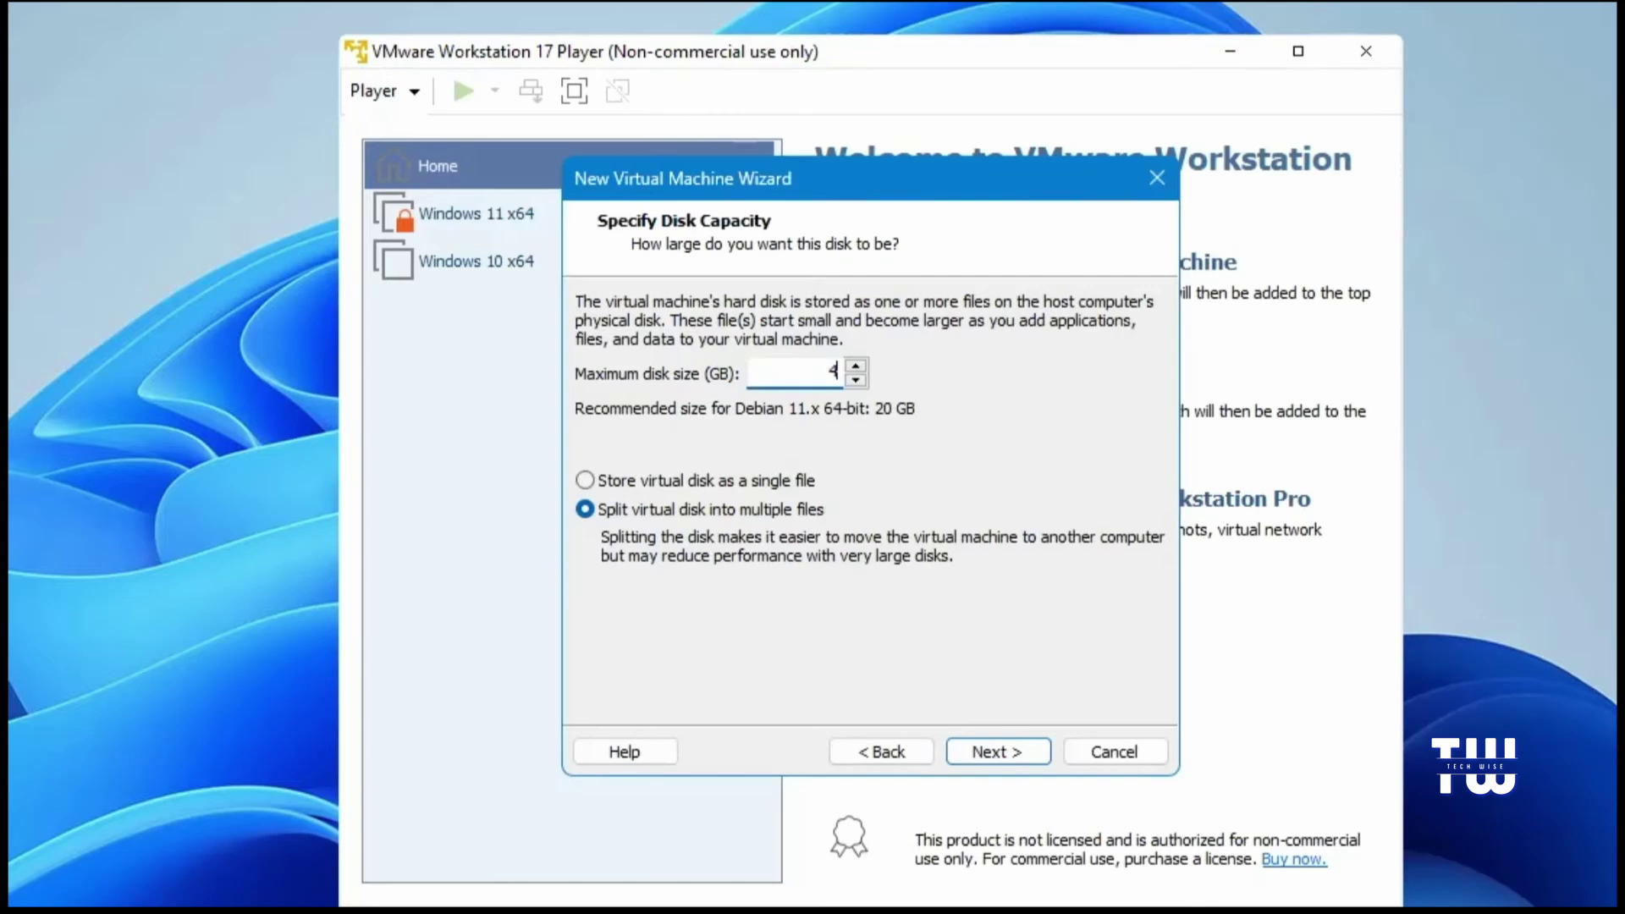
left_click(1015, 758)
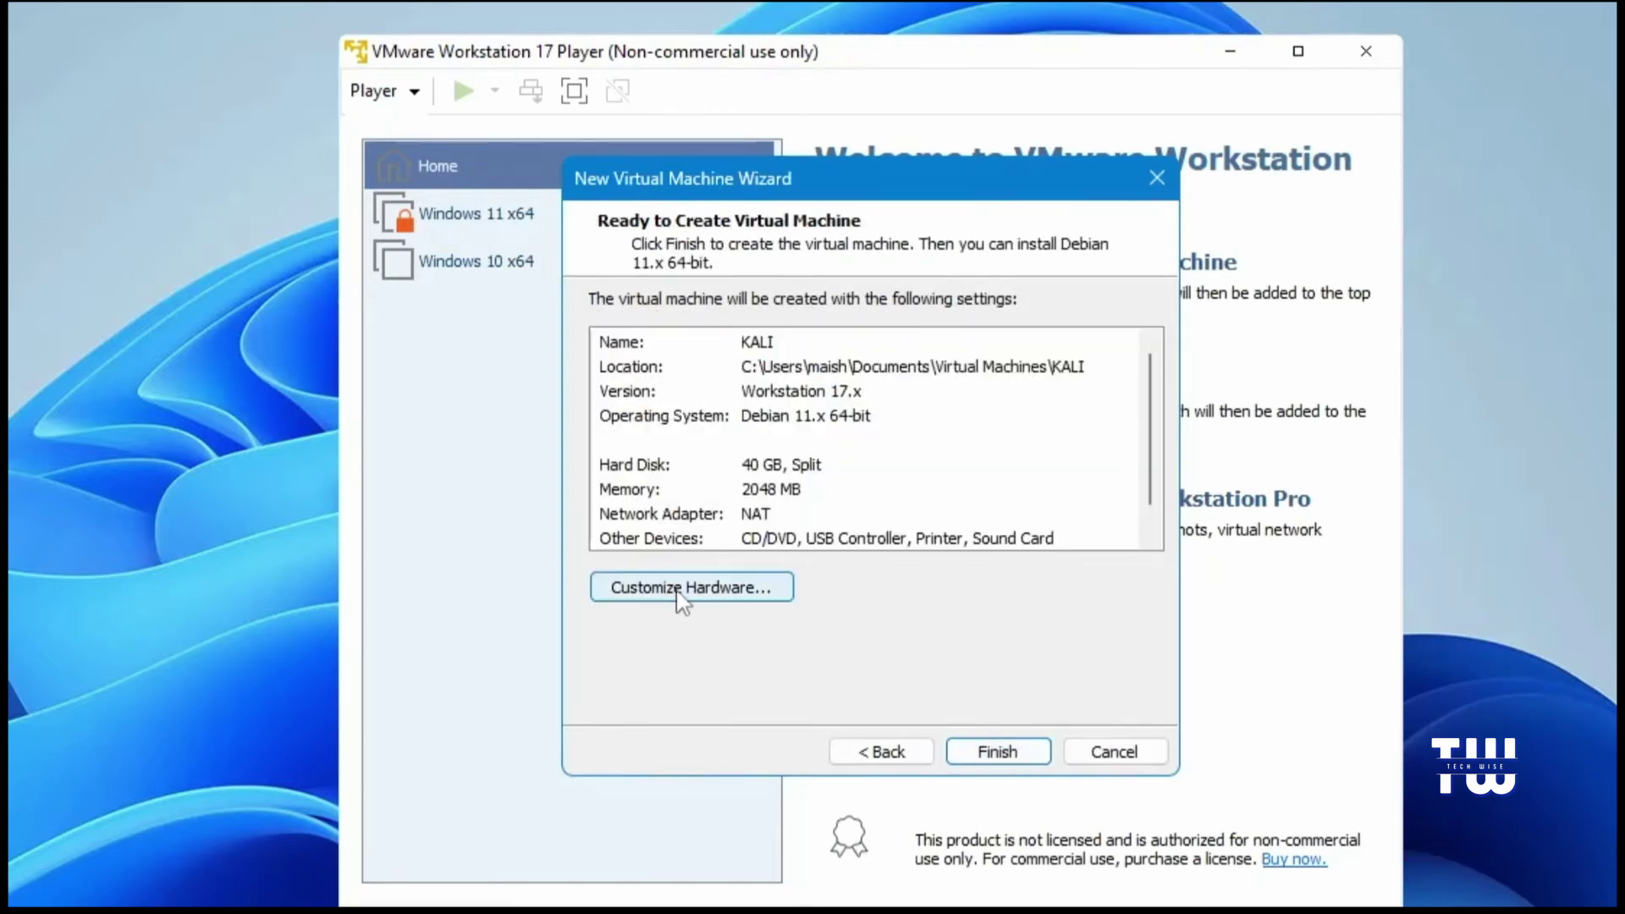
Customize hardware to 4096 MB memory and 3 processor cores, then finish the wizard
left_click(761, 603)
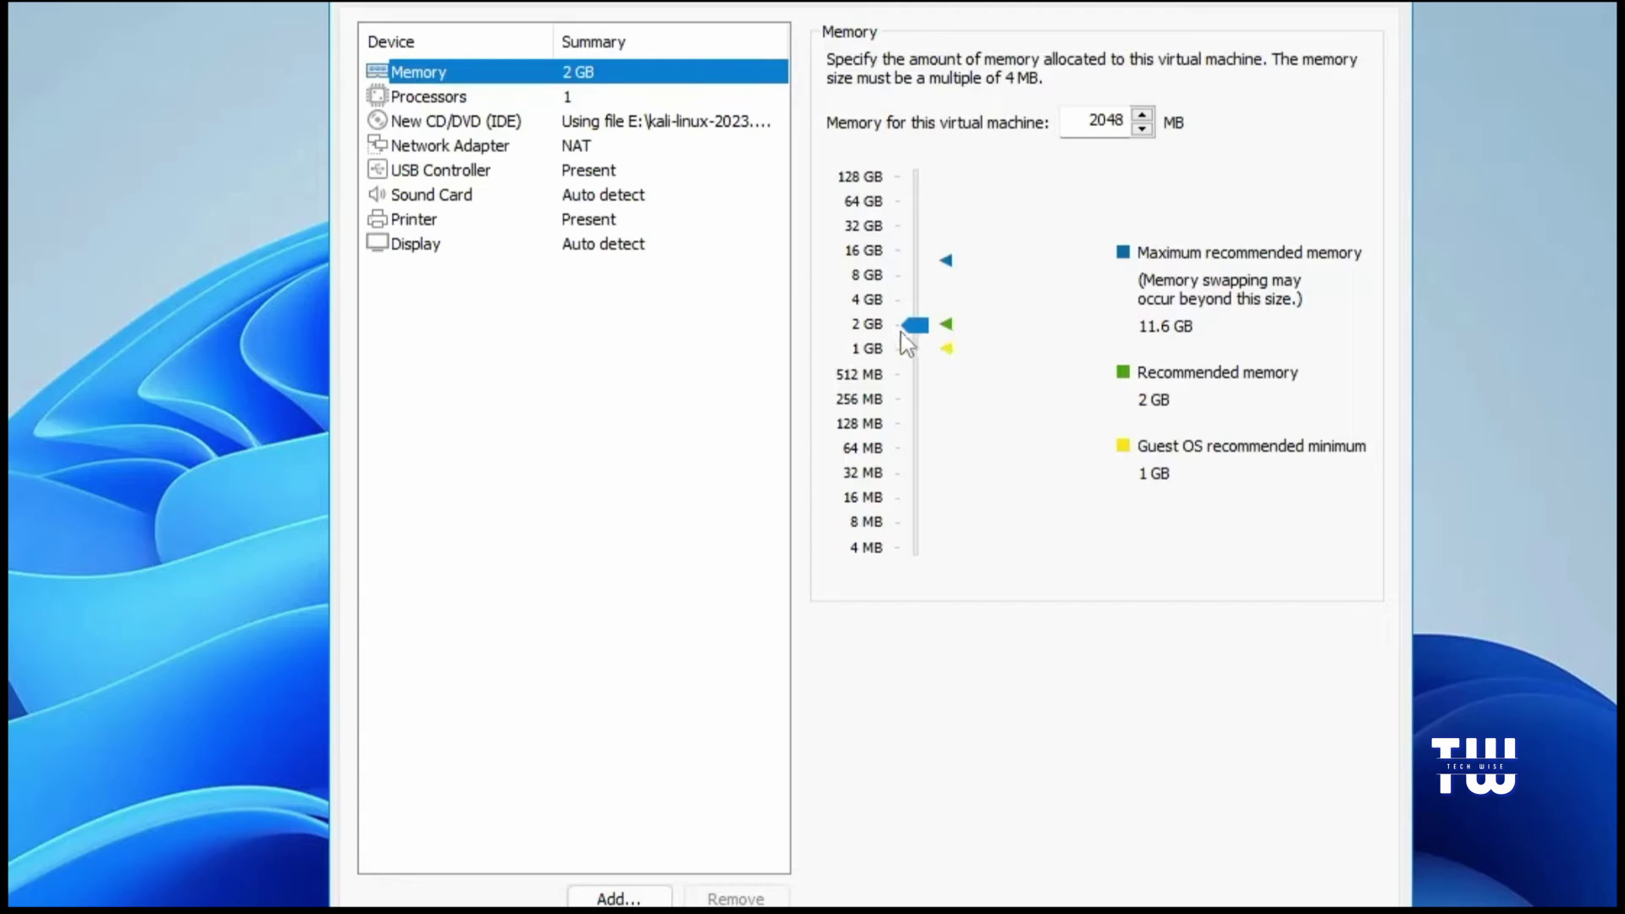
left_click_drag(921, 325, 924, 297)
left_click(506, 99)
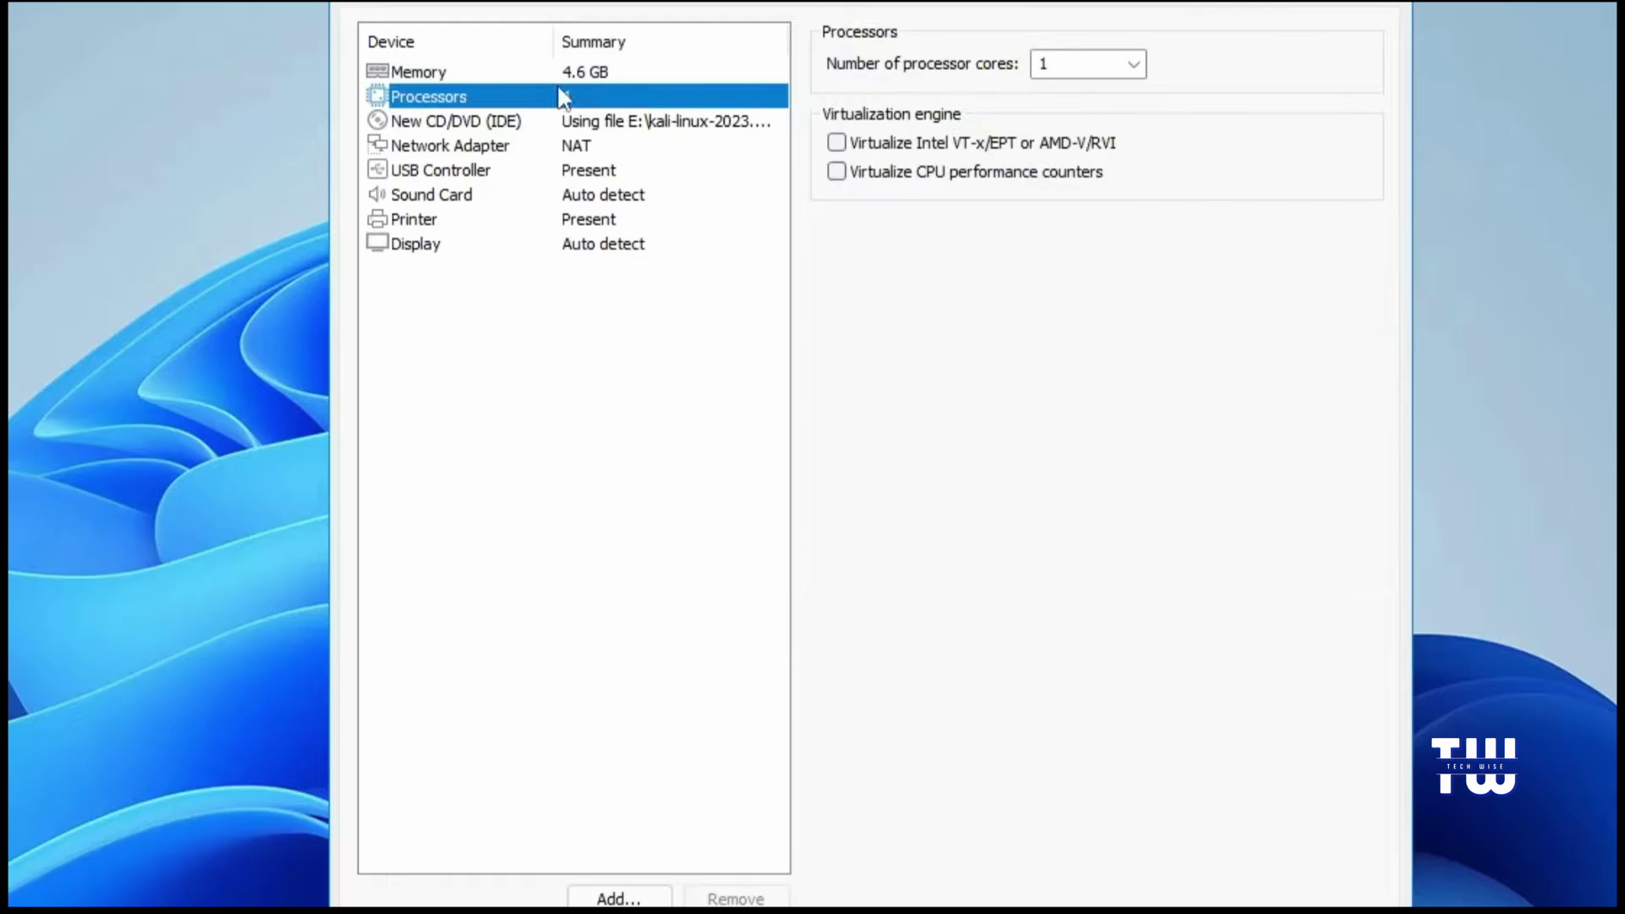
left_click(1084, 63)
left_click(1132, 66)
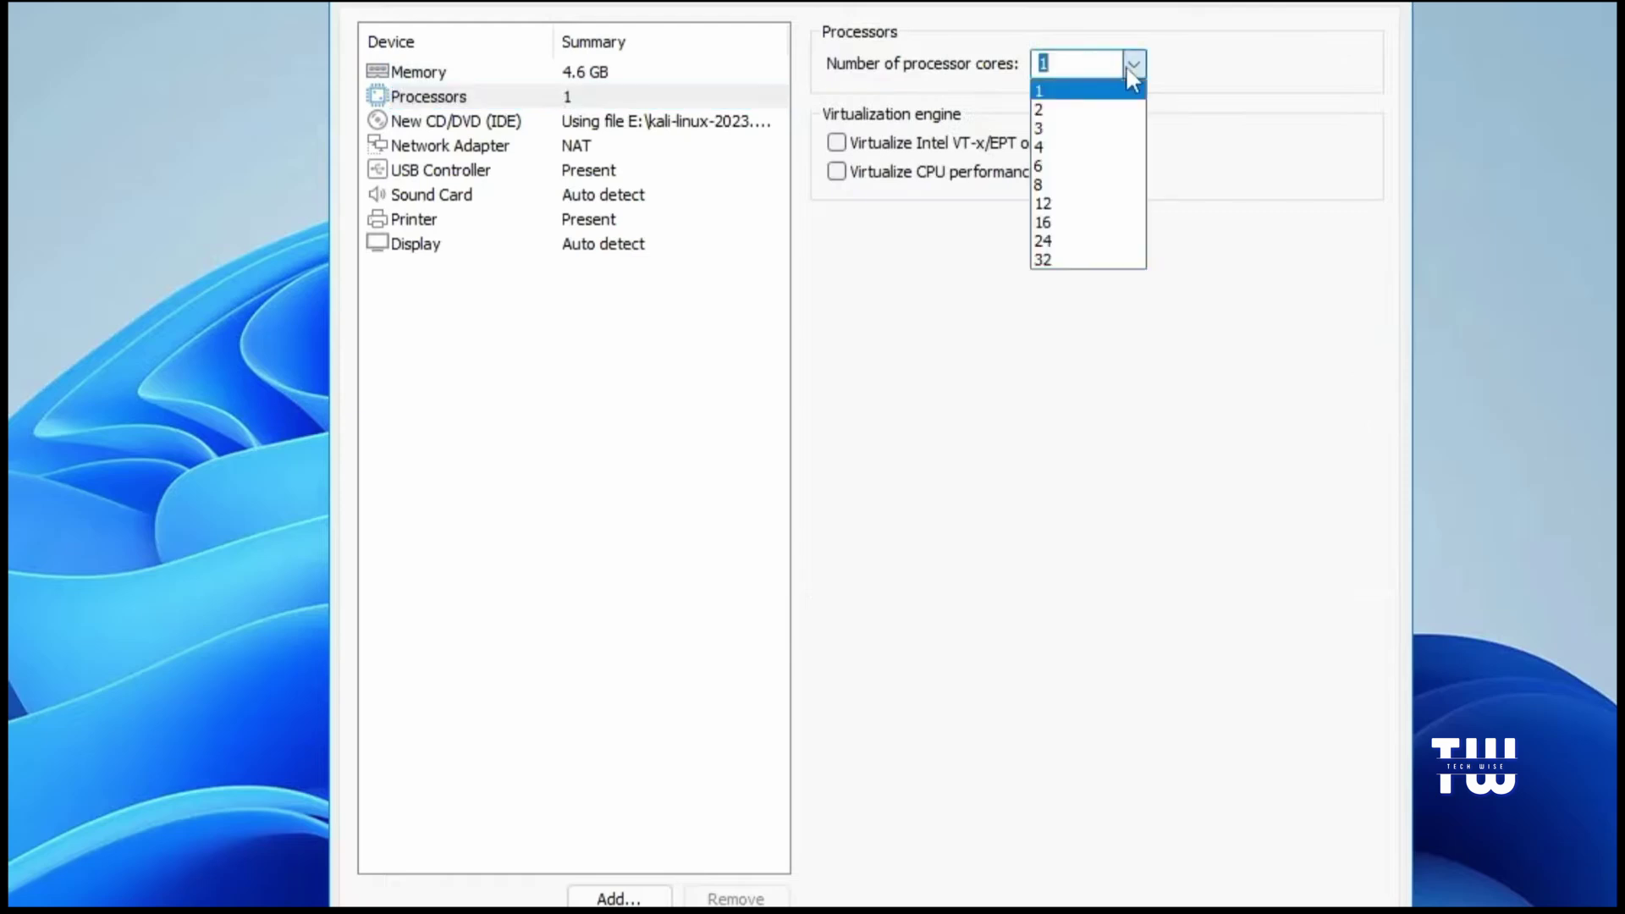
left_click(1063, 129)
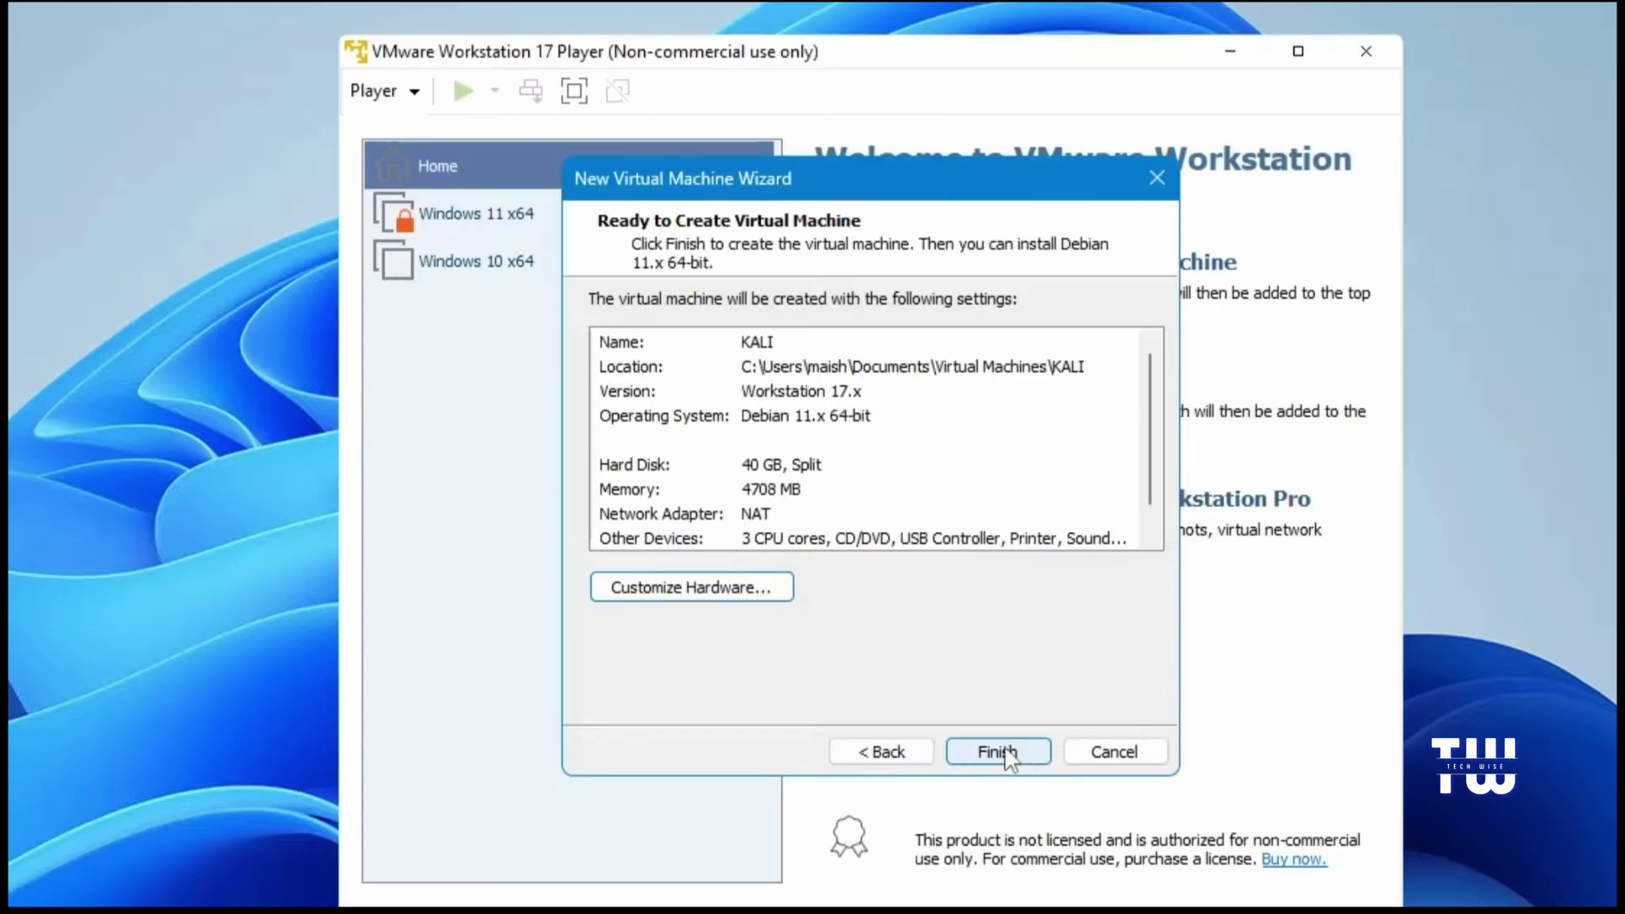
left_click(1005, 754)
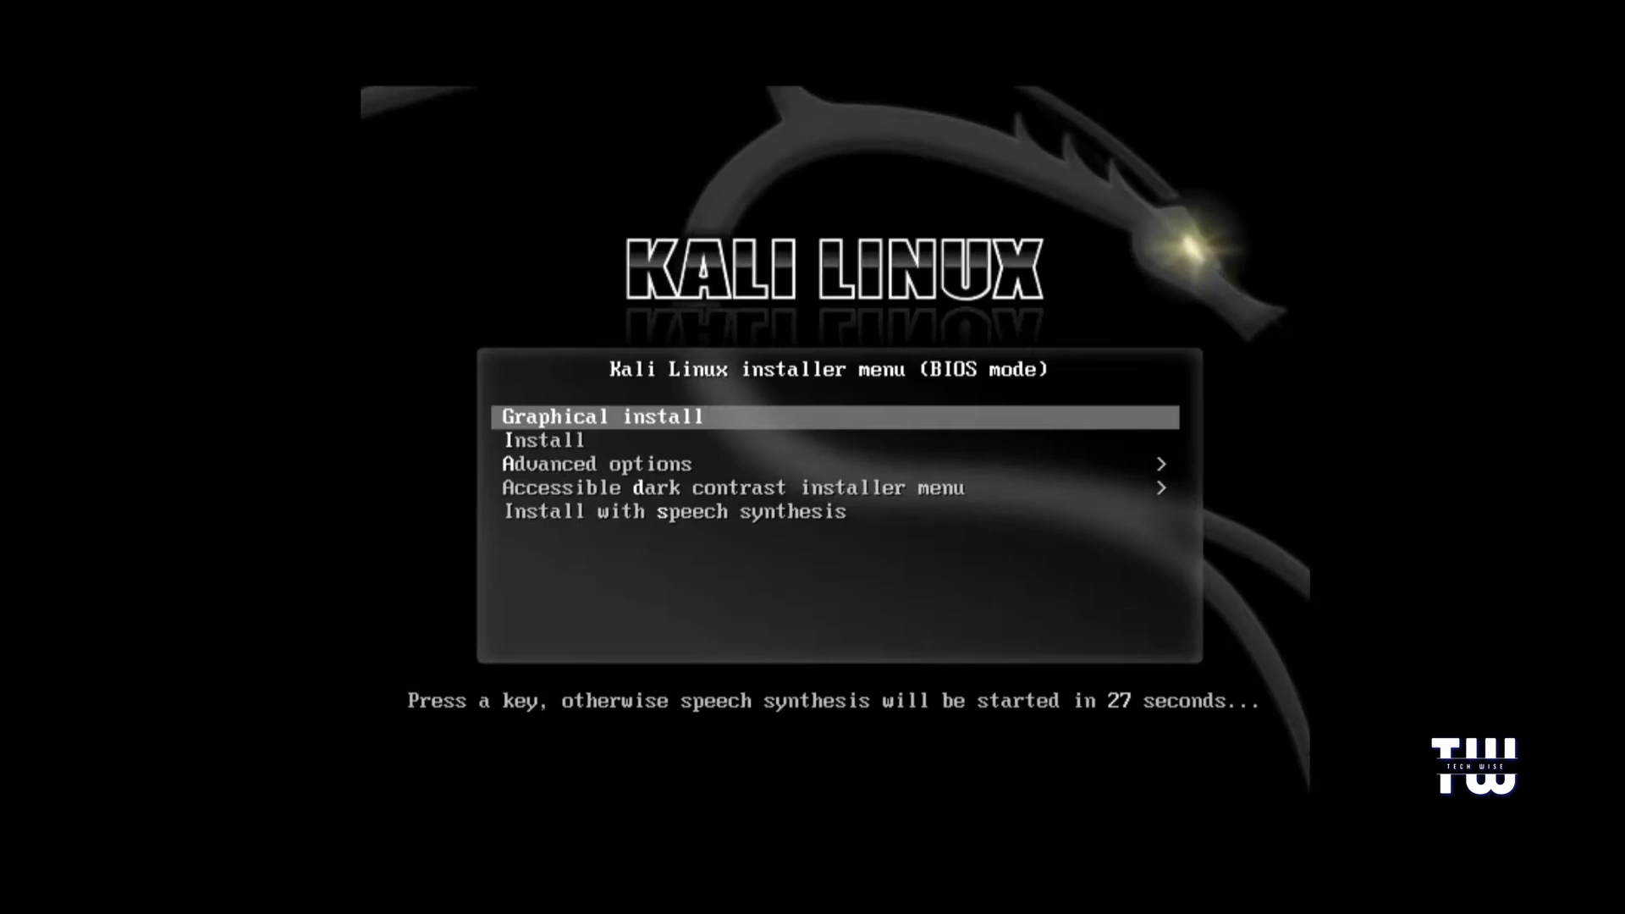
Launch Graphical install from the Kali boot menu
key("Down")
key("Down")
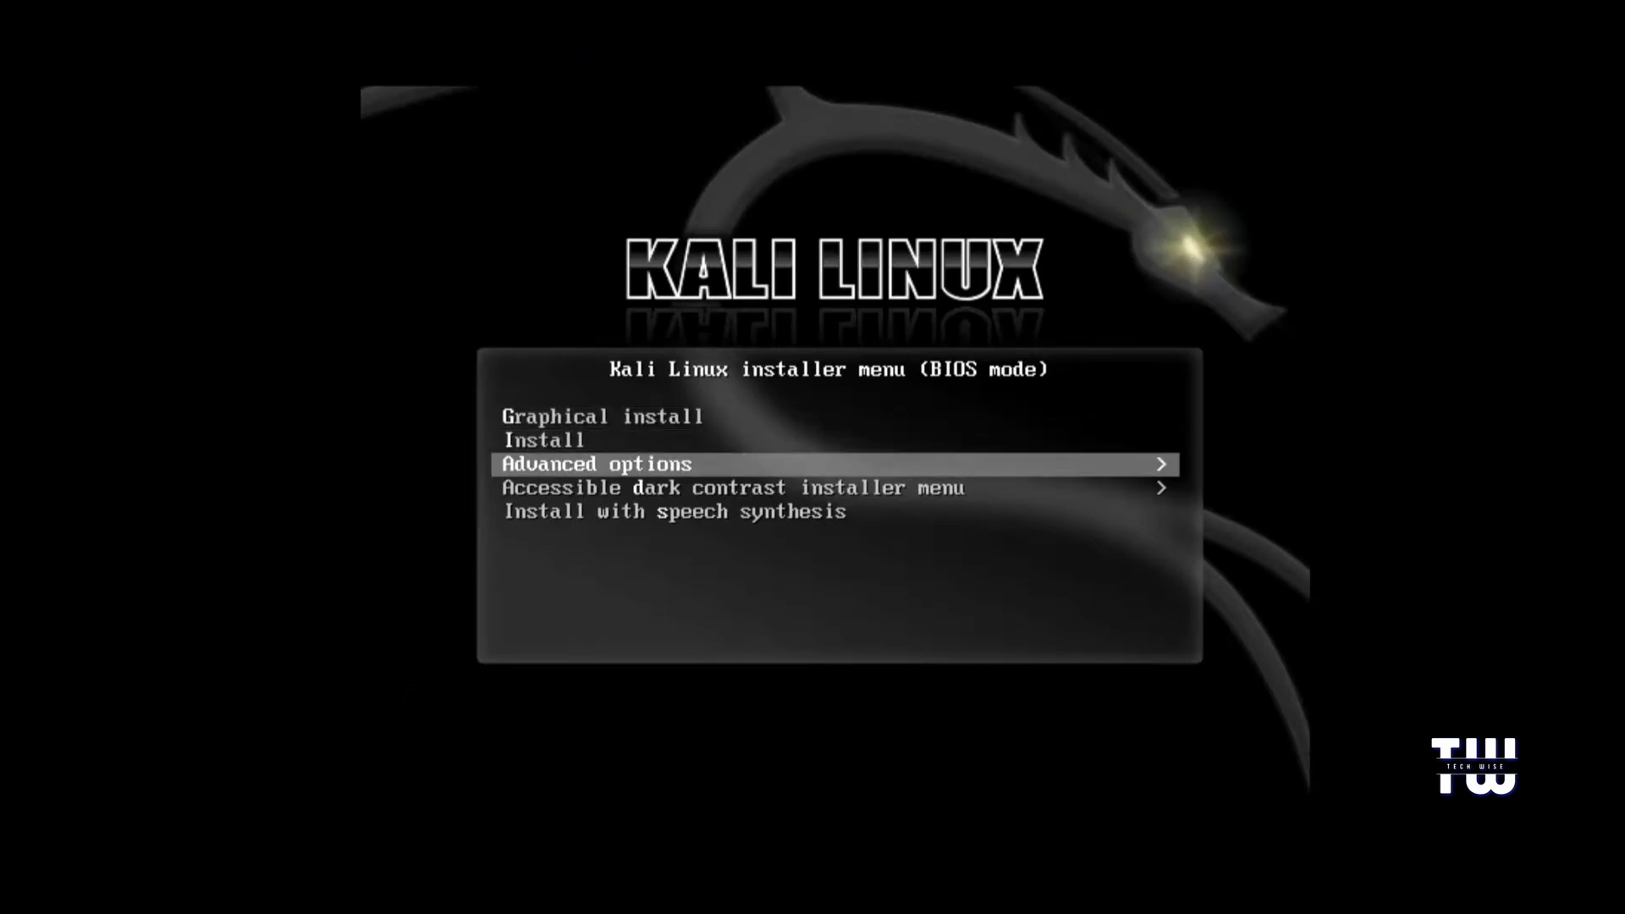
key("Up")
key("Up")
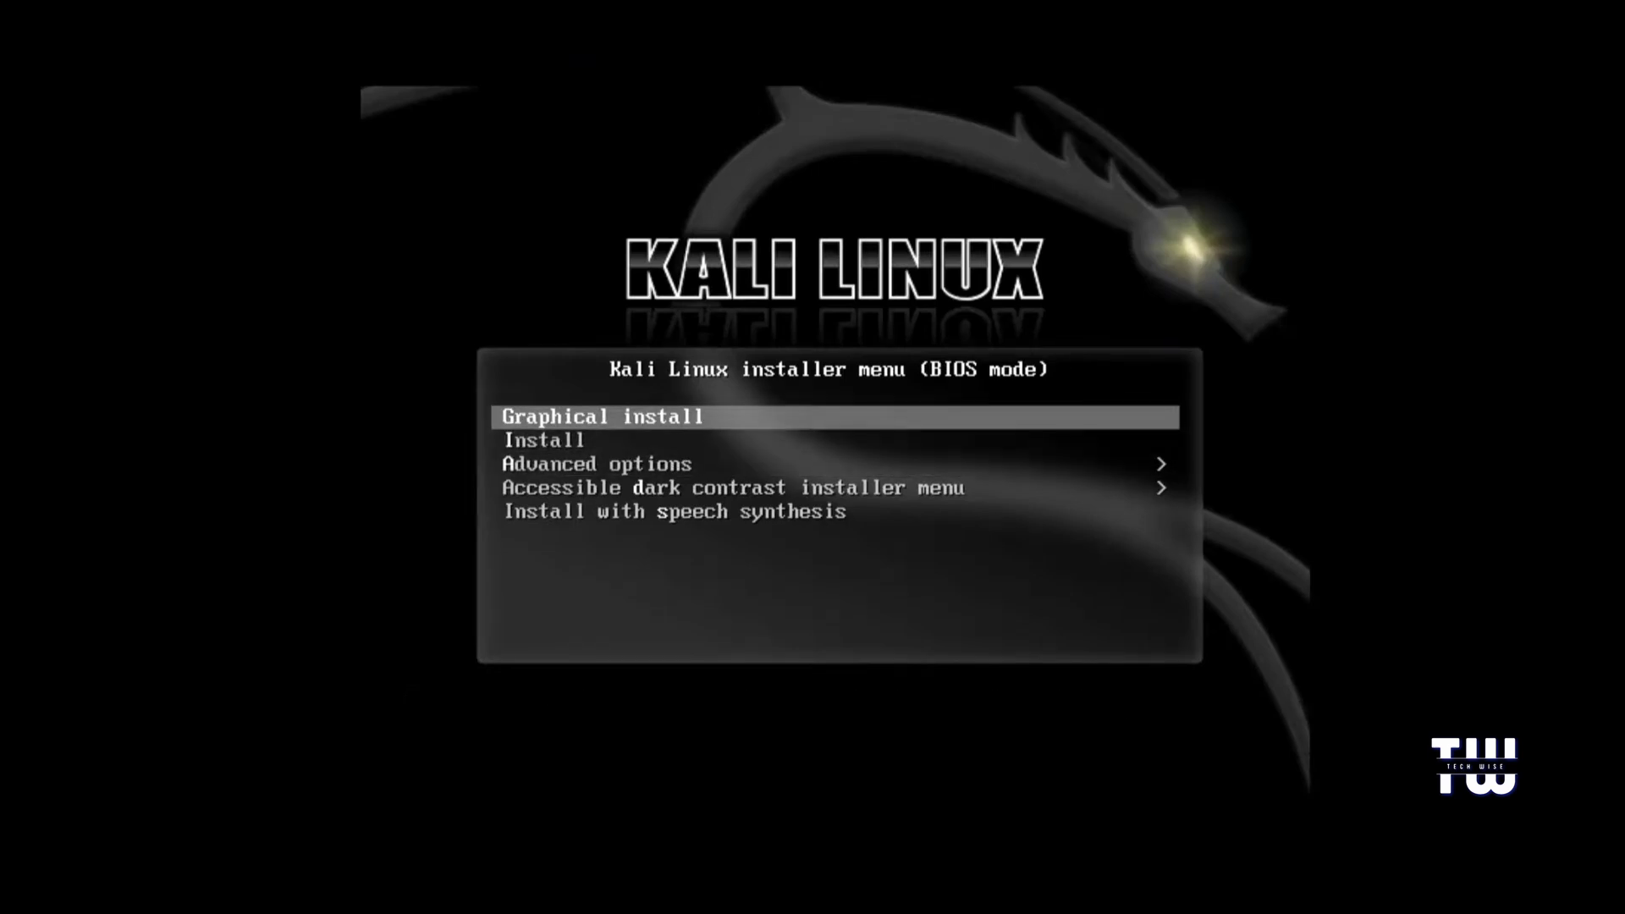
key("Return")
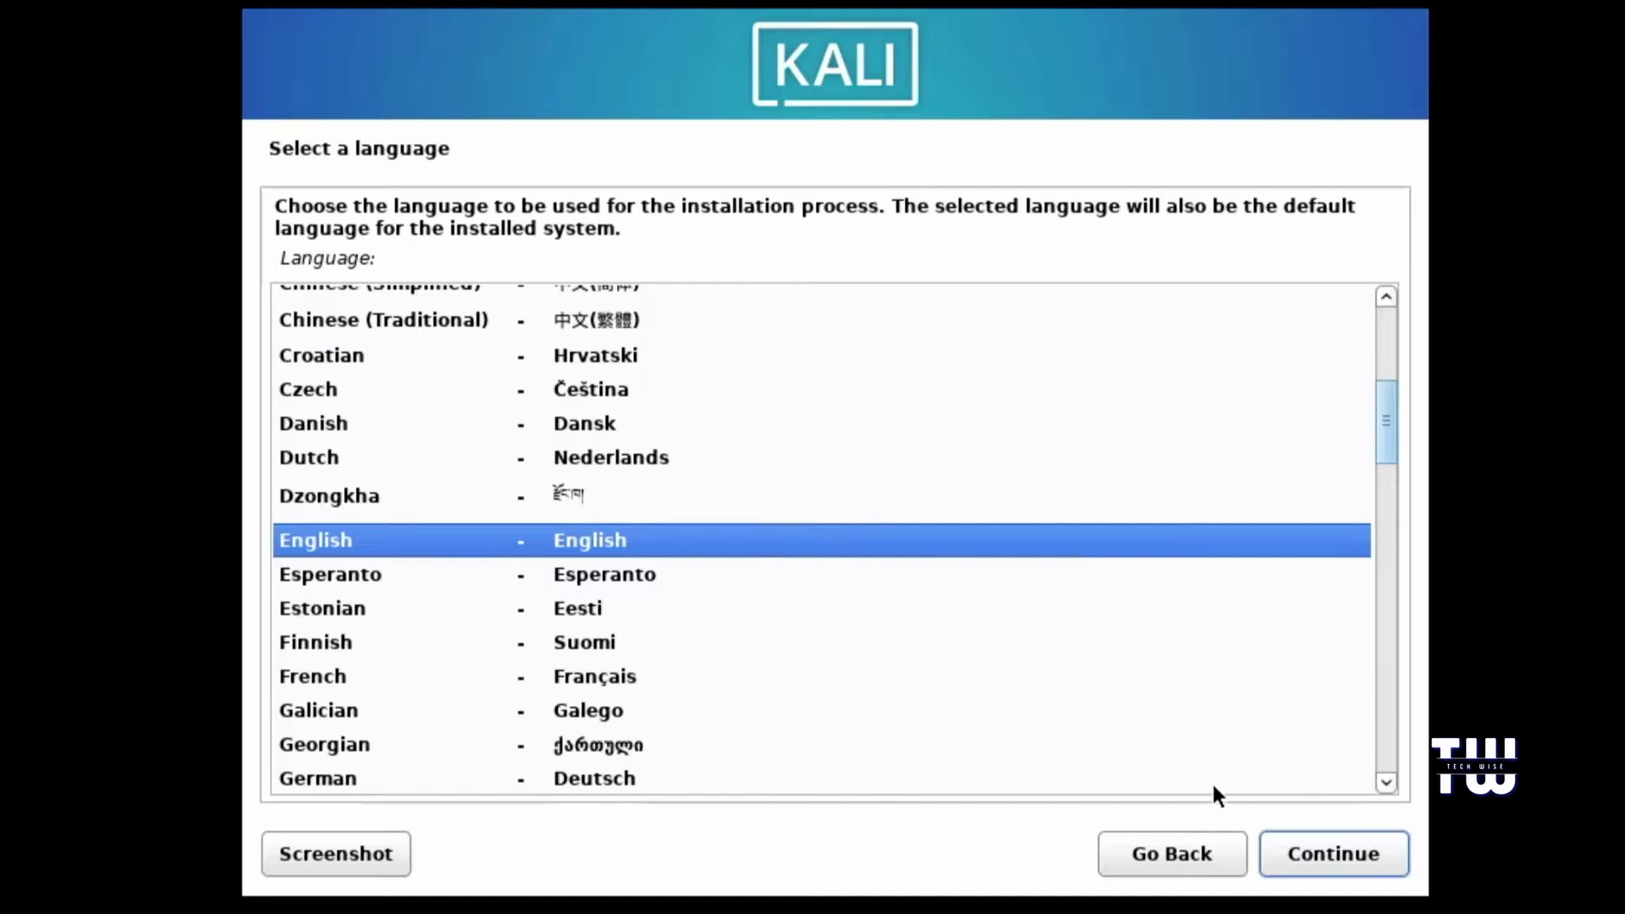
Accept English, United States and the American English keymap
left_click(1327, 856)
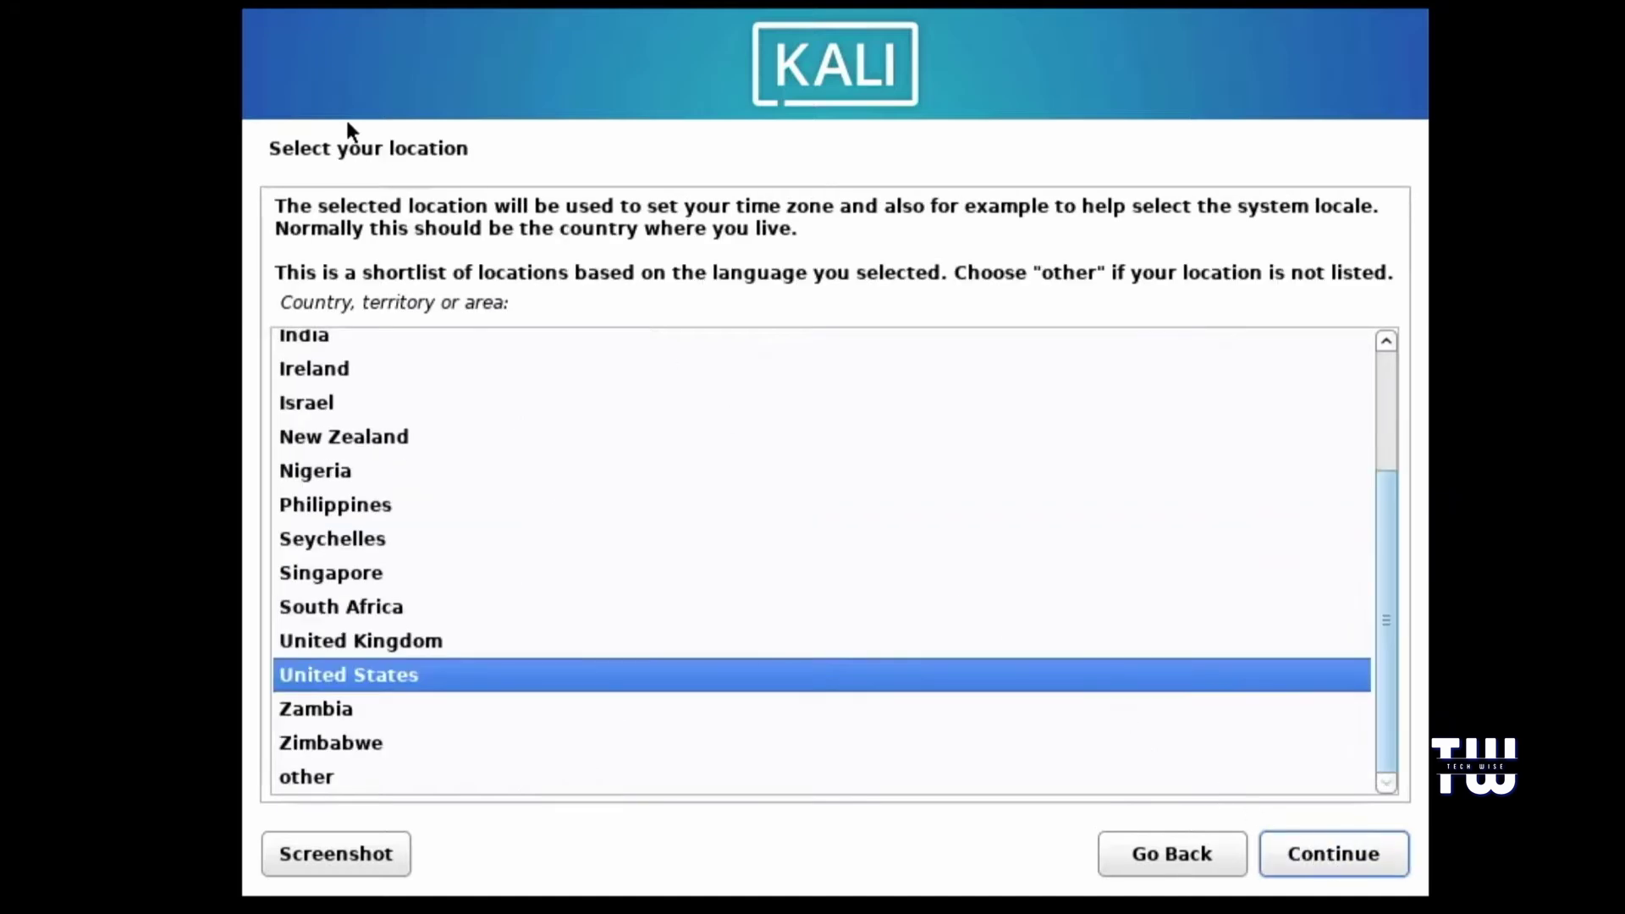
left_click(1357, 862)
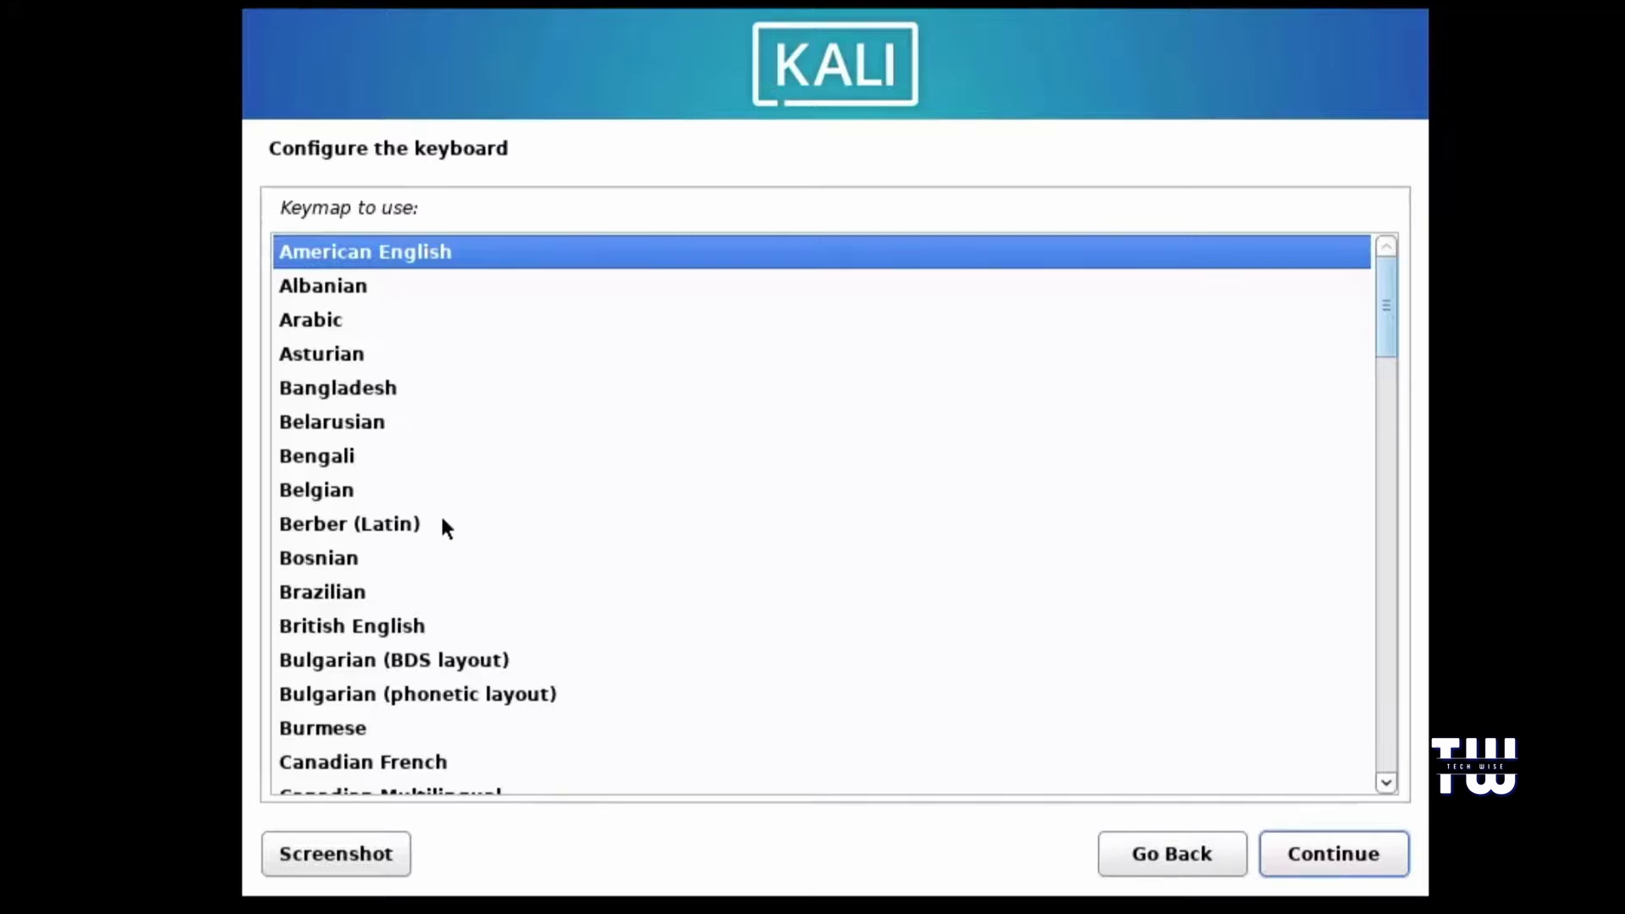
left_click(1358, 859)
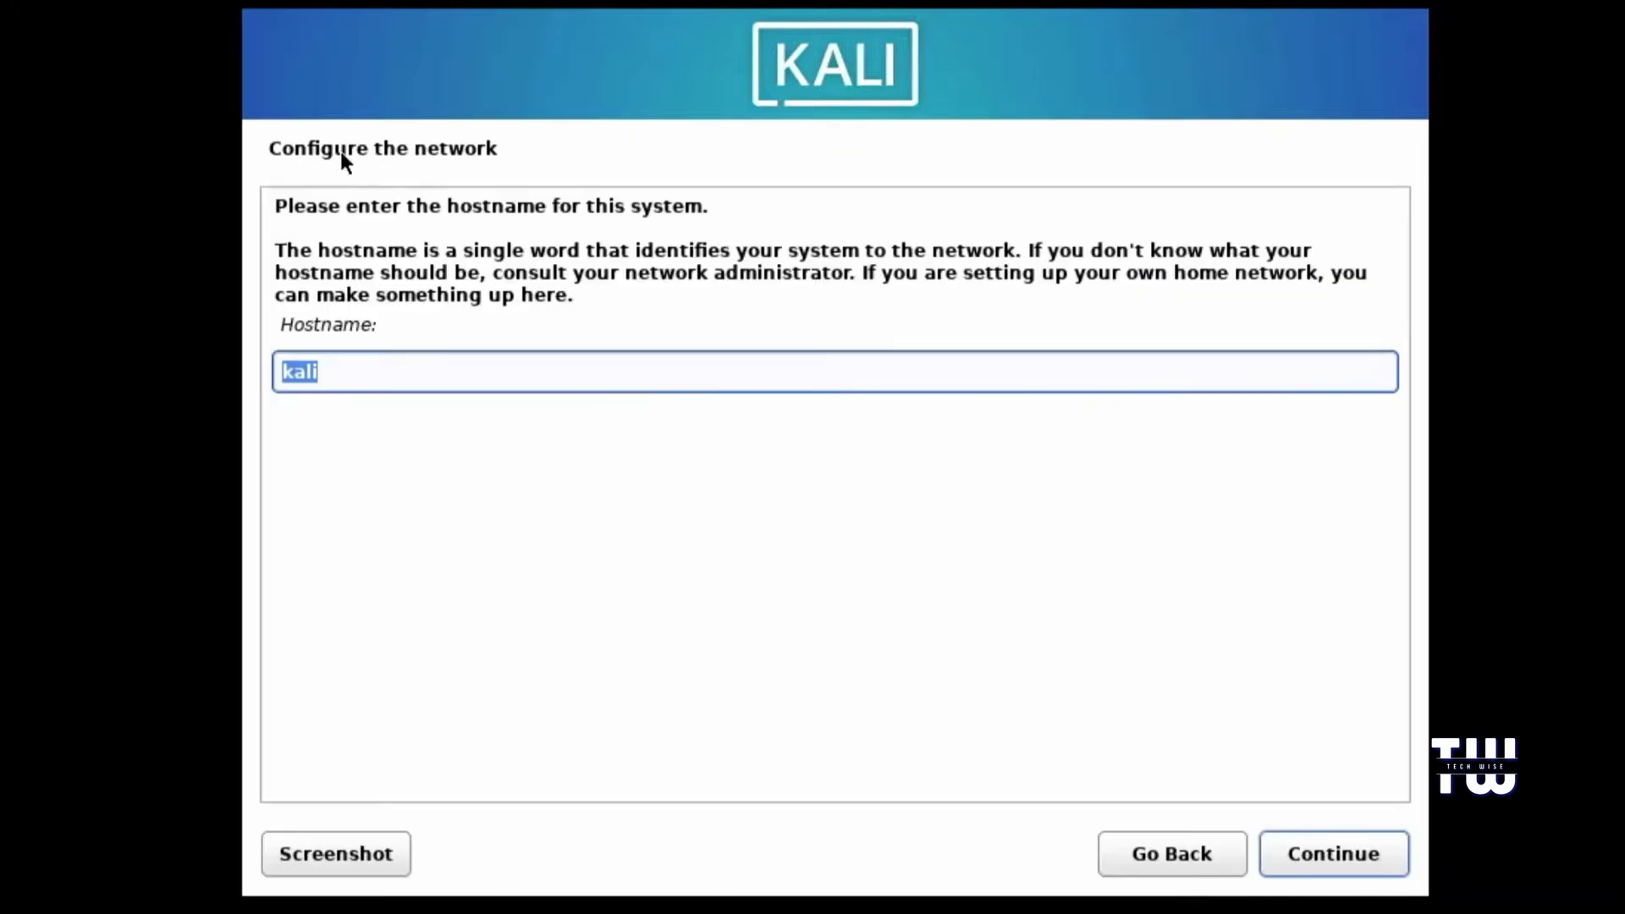
Keep 'kali' as the hostname and continue past the domain name
left_click(352, 367)
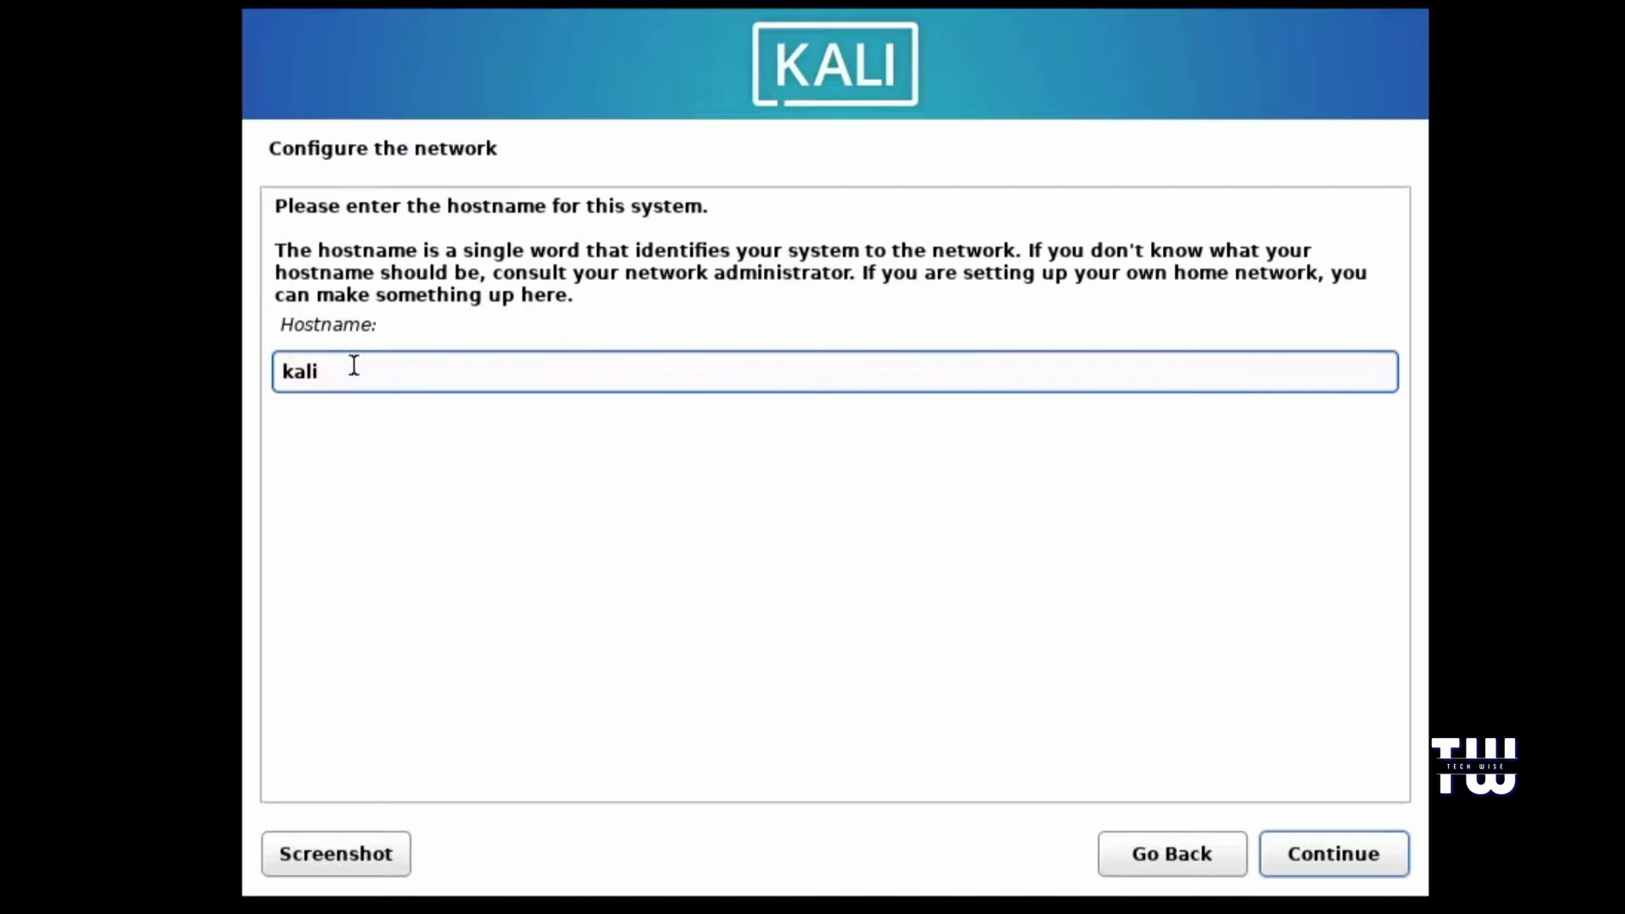
left_click(1357, 860)
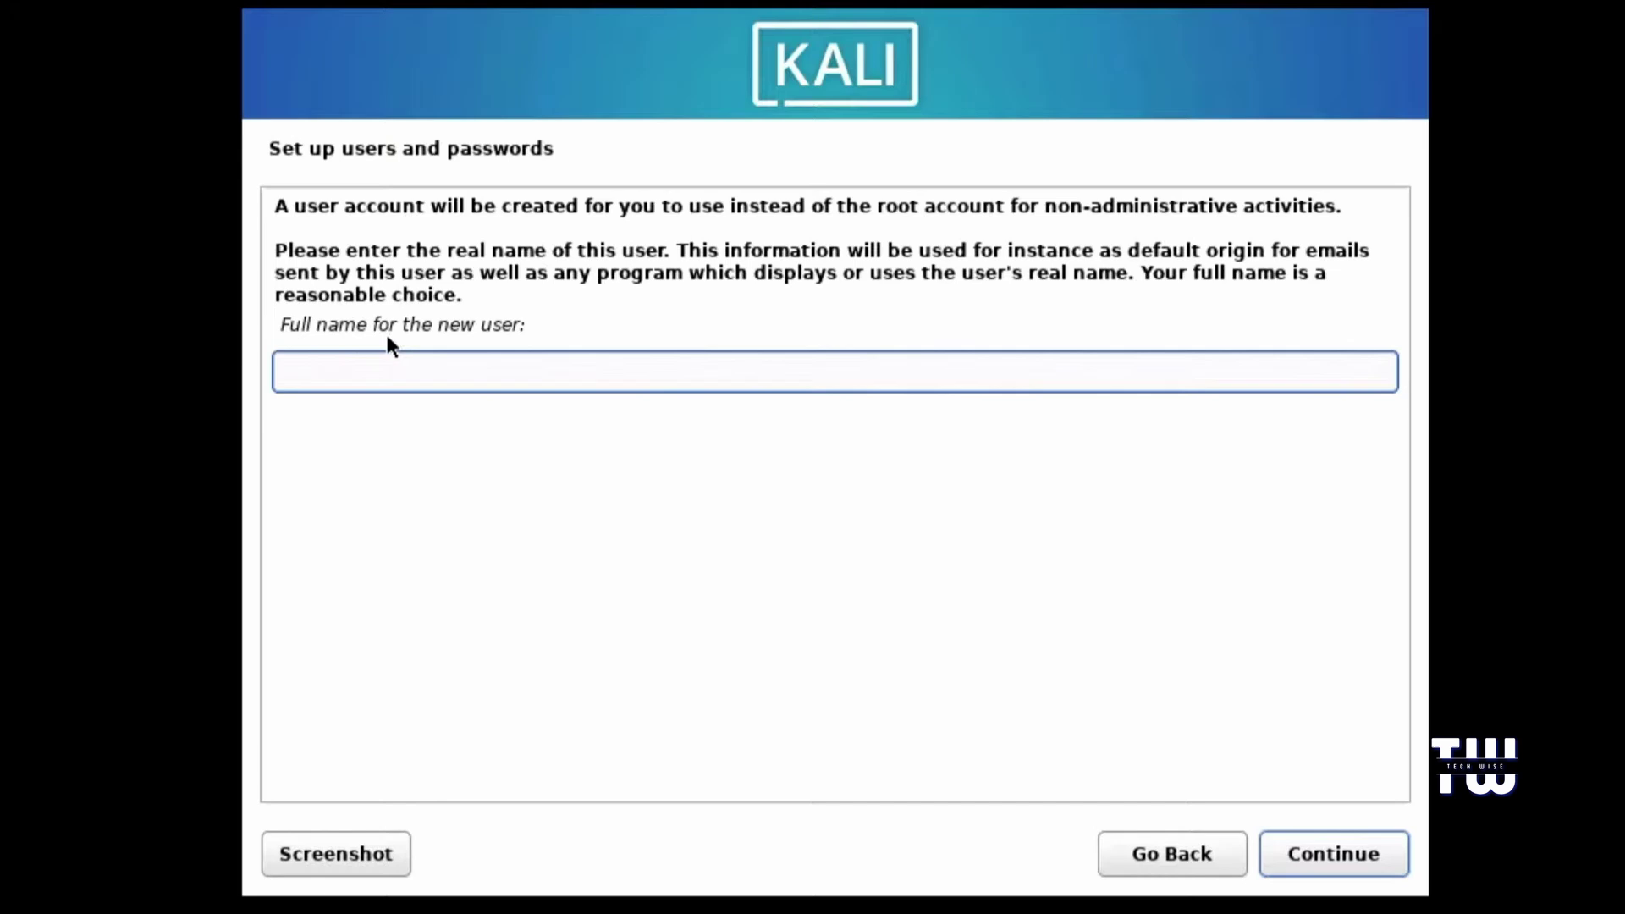
Enter the new user's full name and accept the suggested username
type("Tech Wise")
left_click(1333, 859)
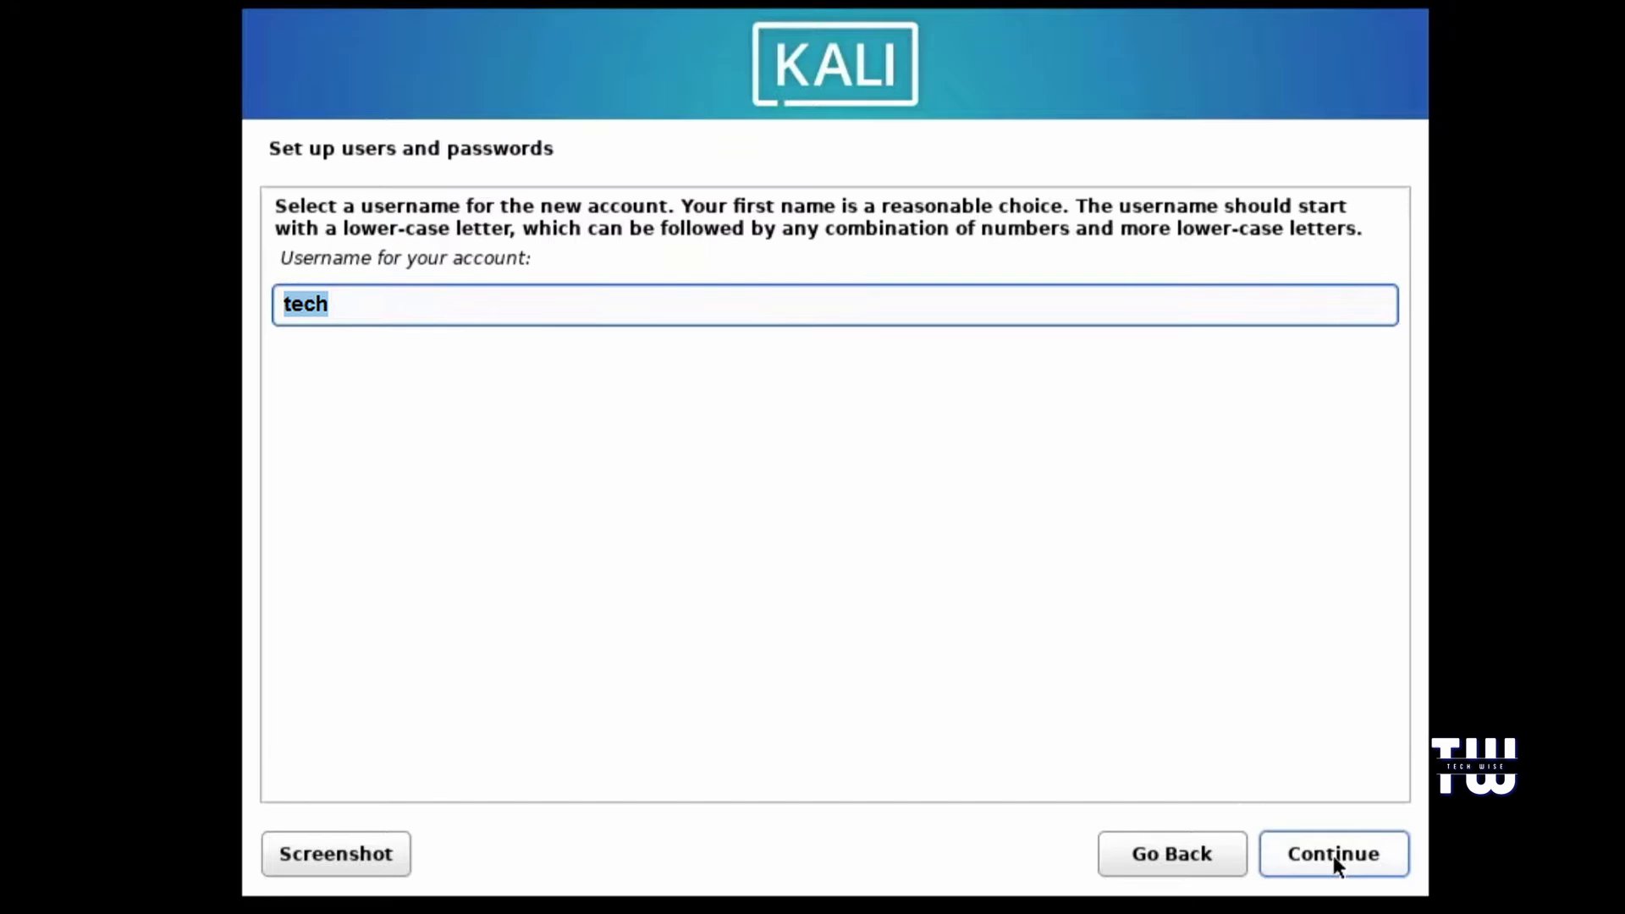
left_click(1359, 861)
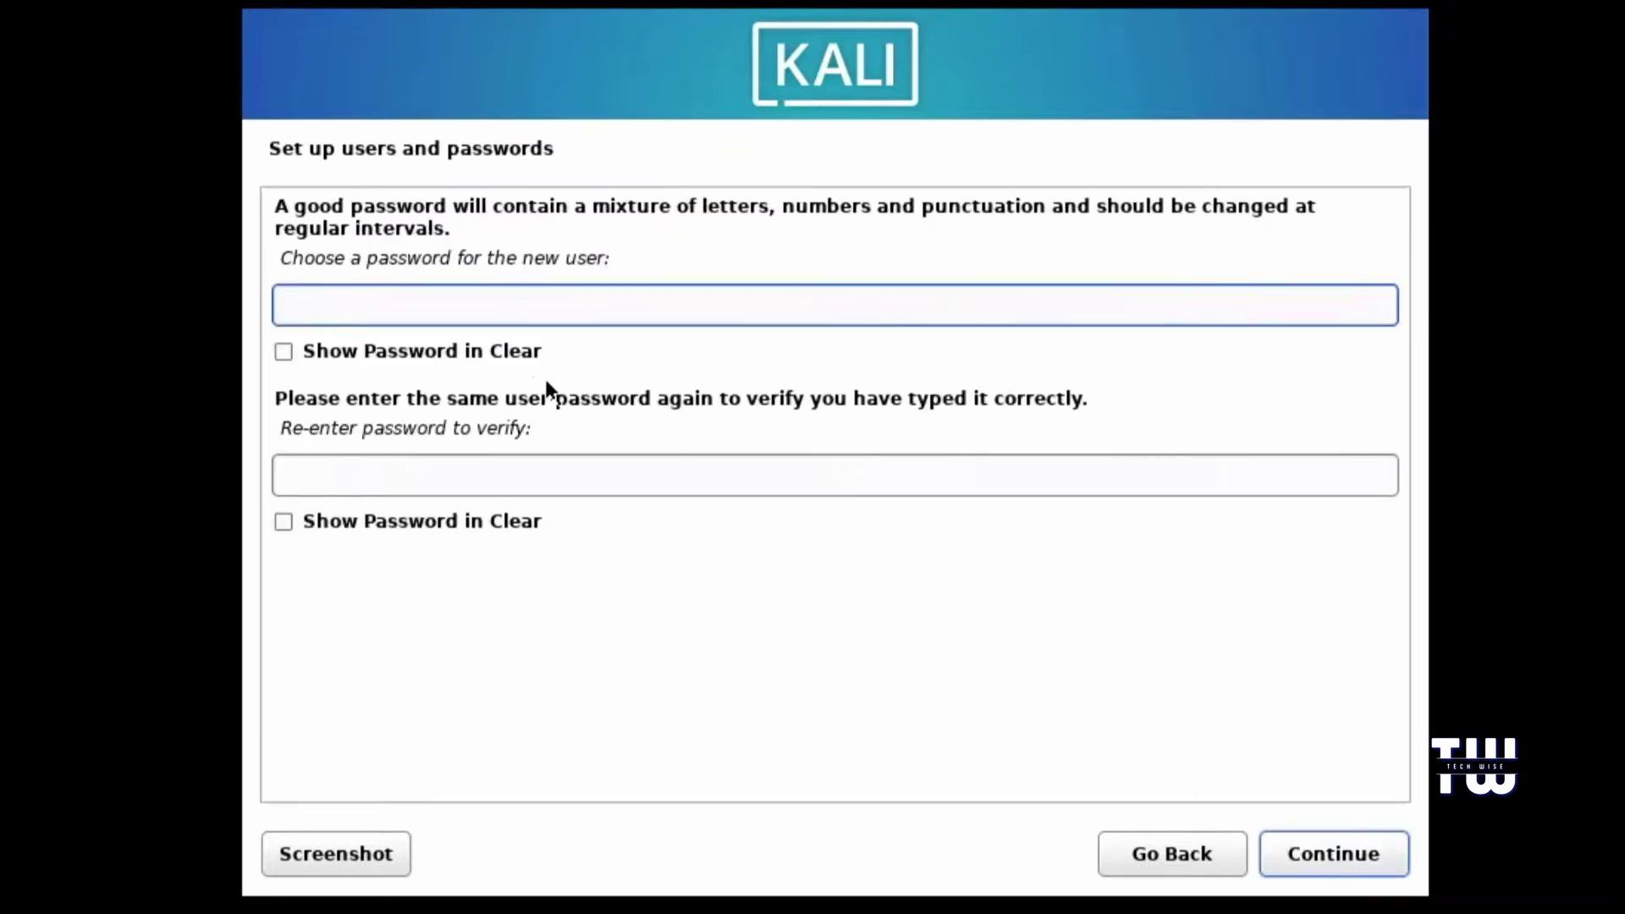
Enter and confirm the user account password
type("••••••••••")
left_click(414, 483)
type("••••••")
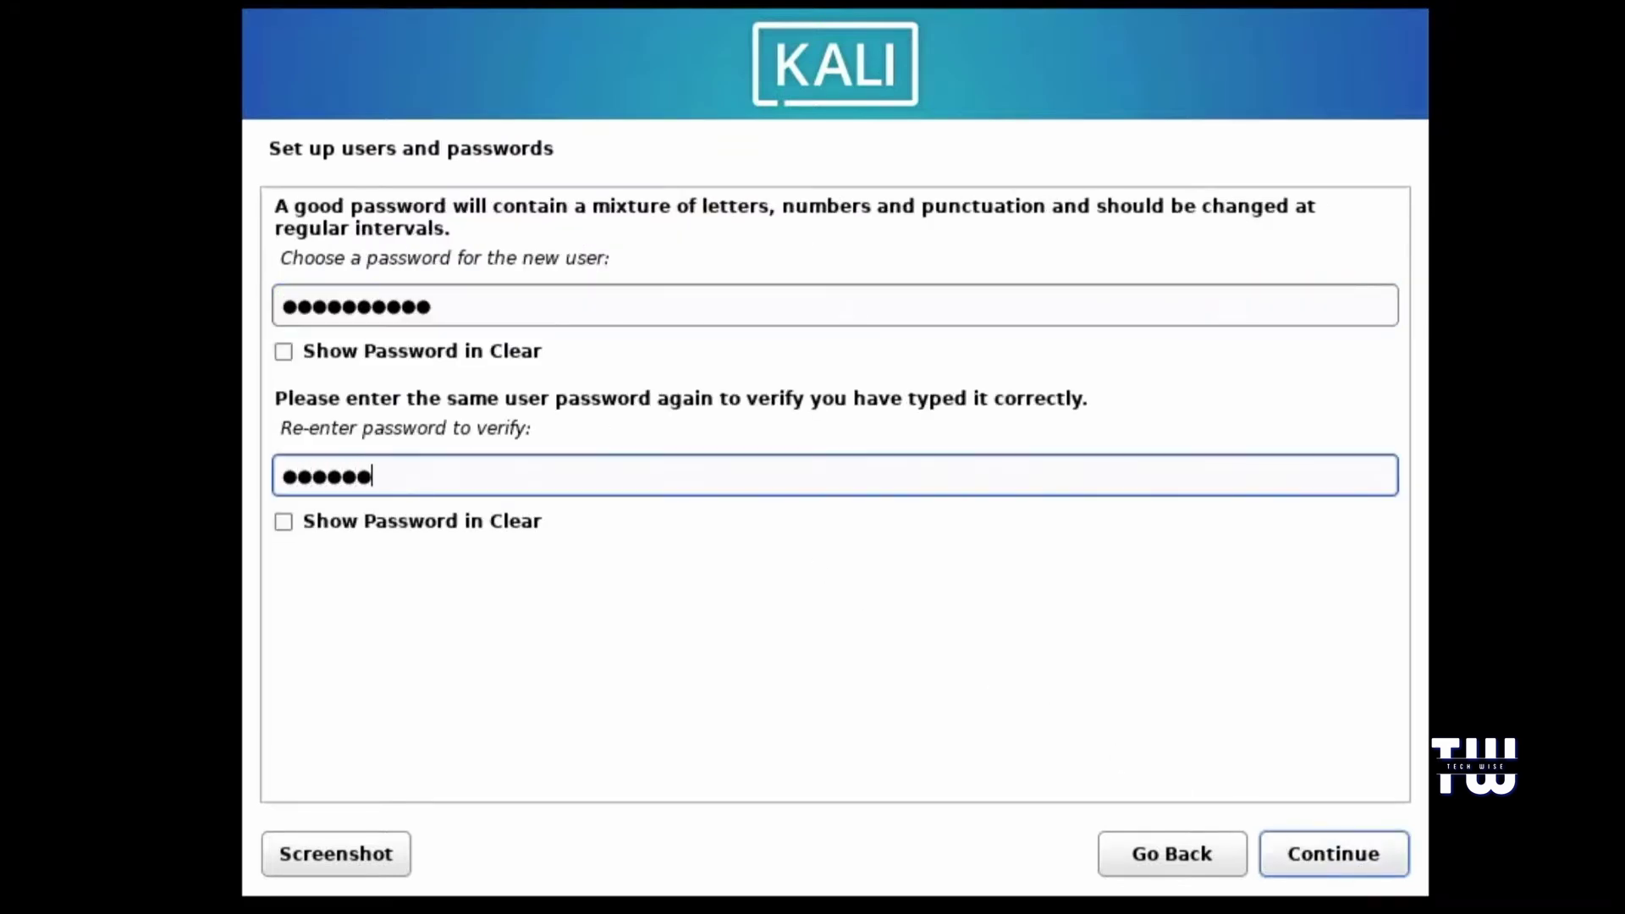
type("••••")
left_click(1361, 855)
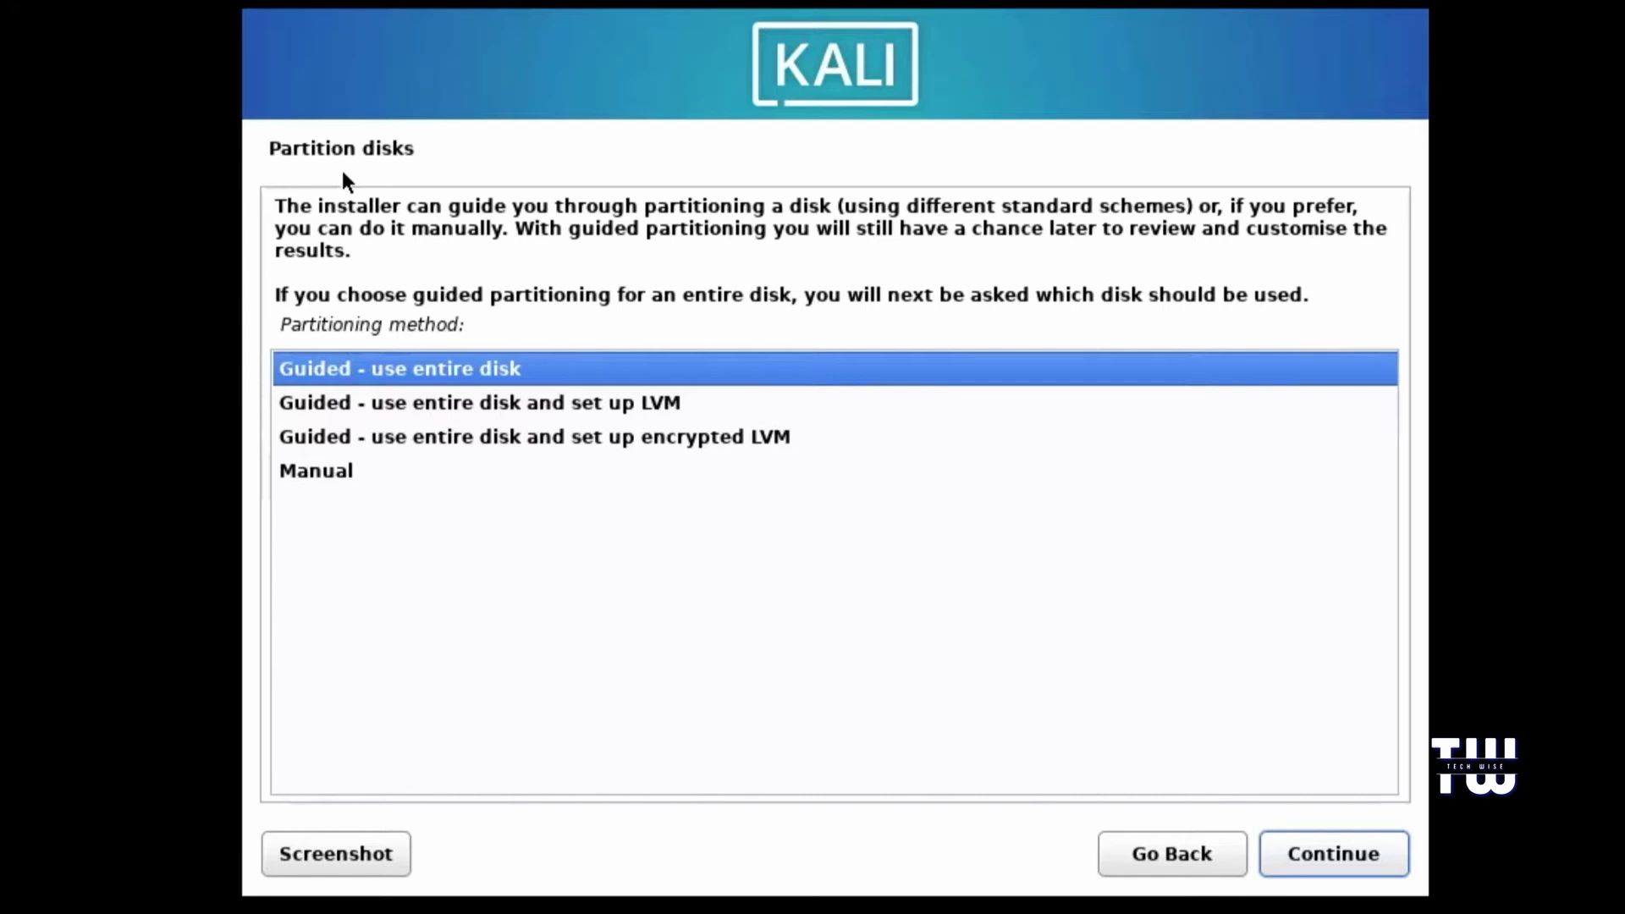
Choose Guided - use entire disk on the 42.9 GB disk and write the partitions
key("Down")
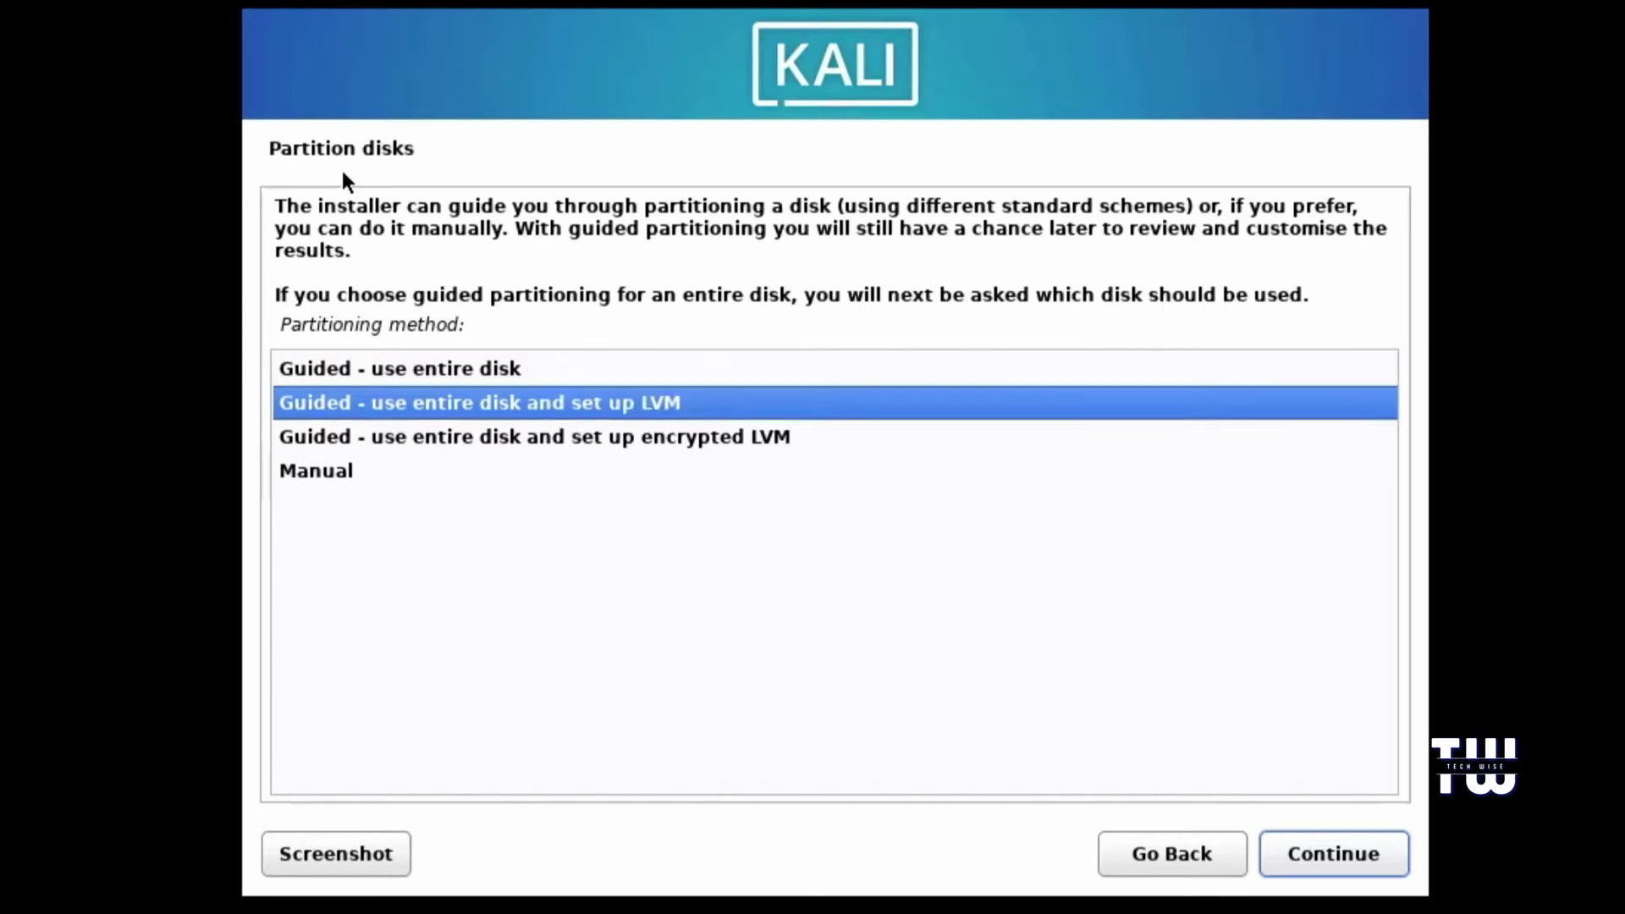
key("Up")
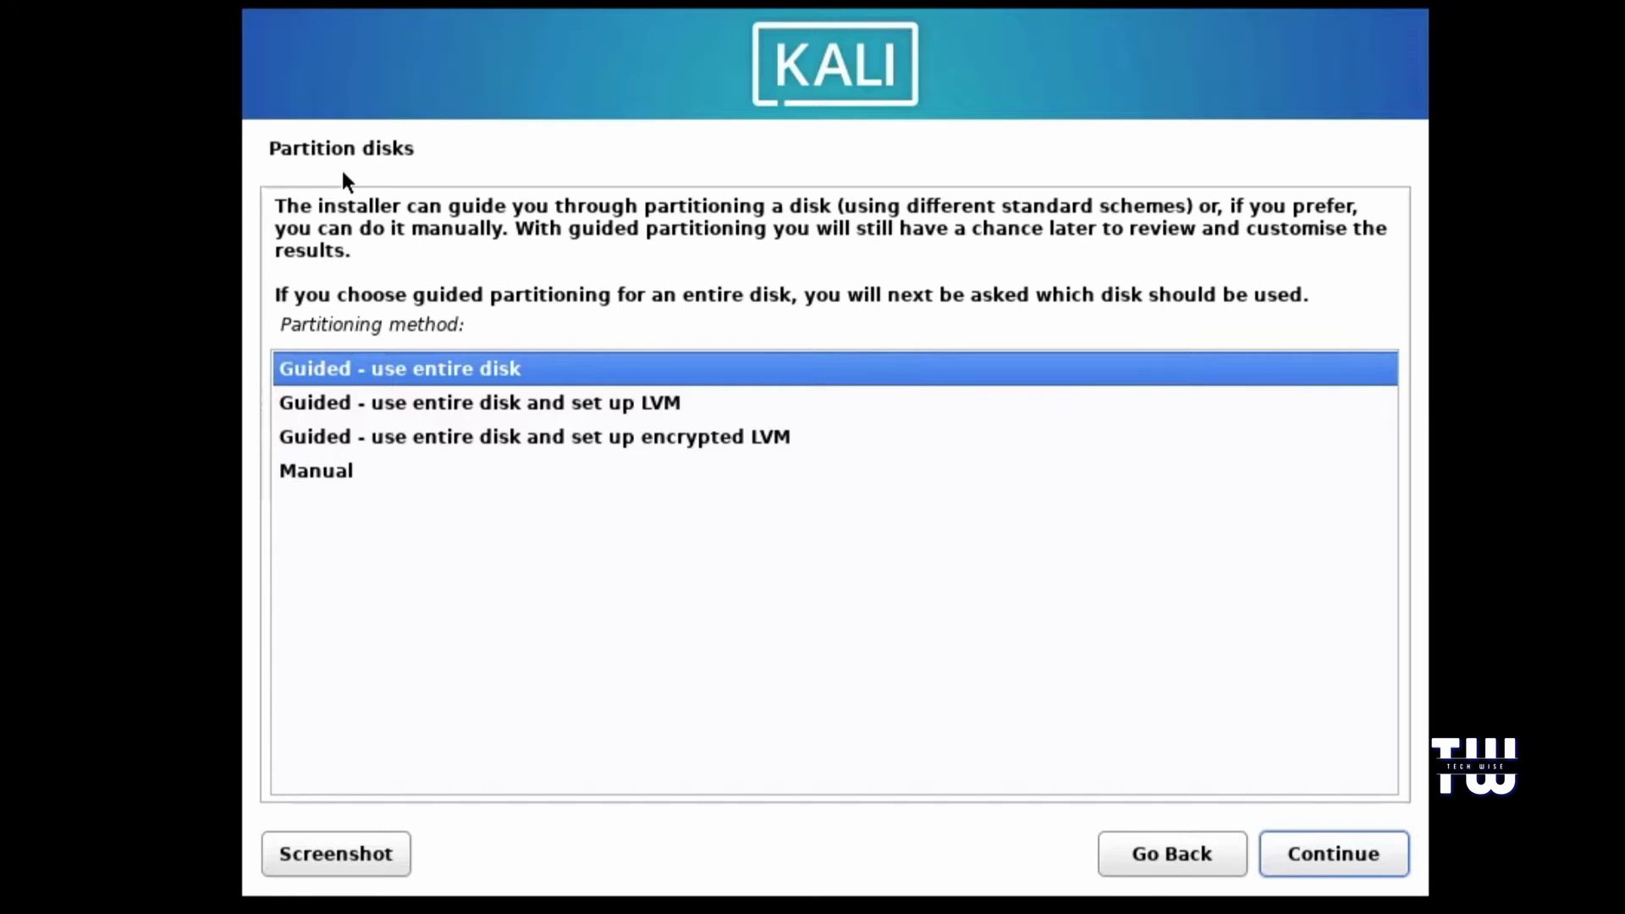
key("Down")
key("Down")
key("Down")
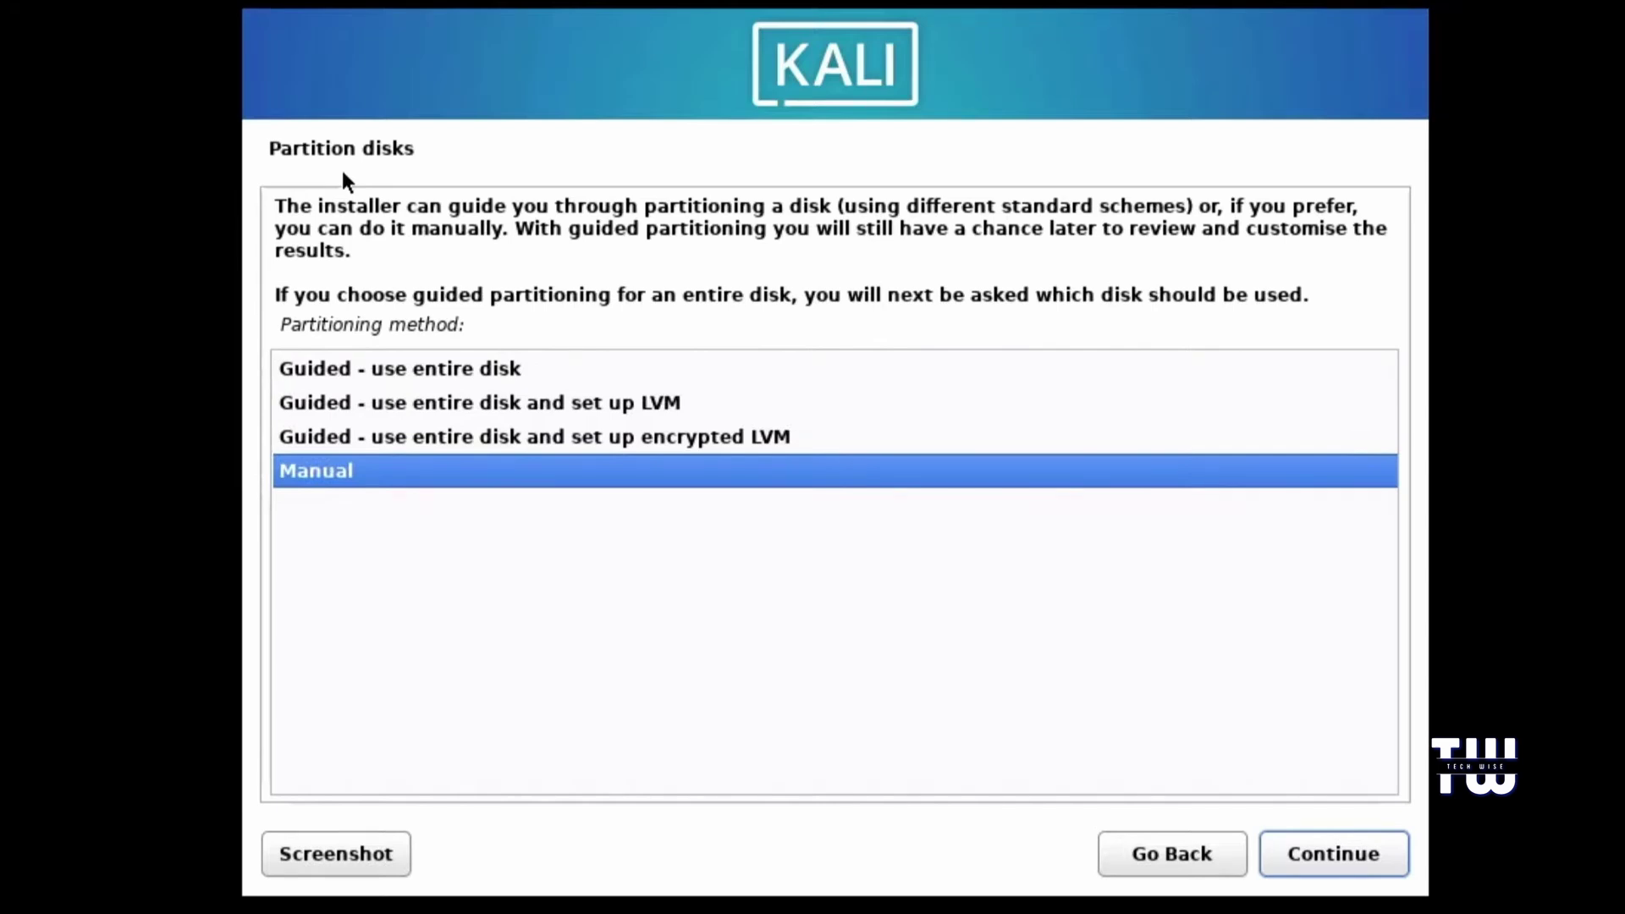
key("Up")
key("Up")
key("Up")
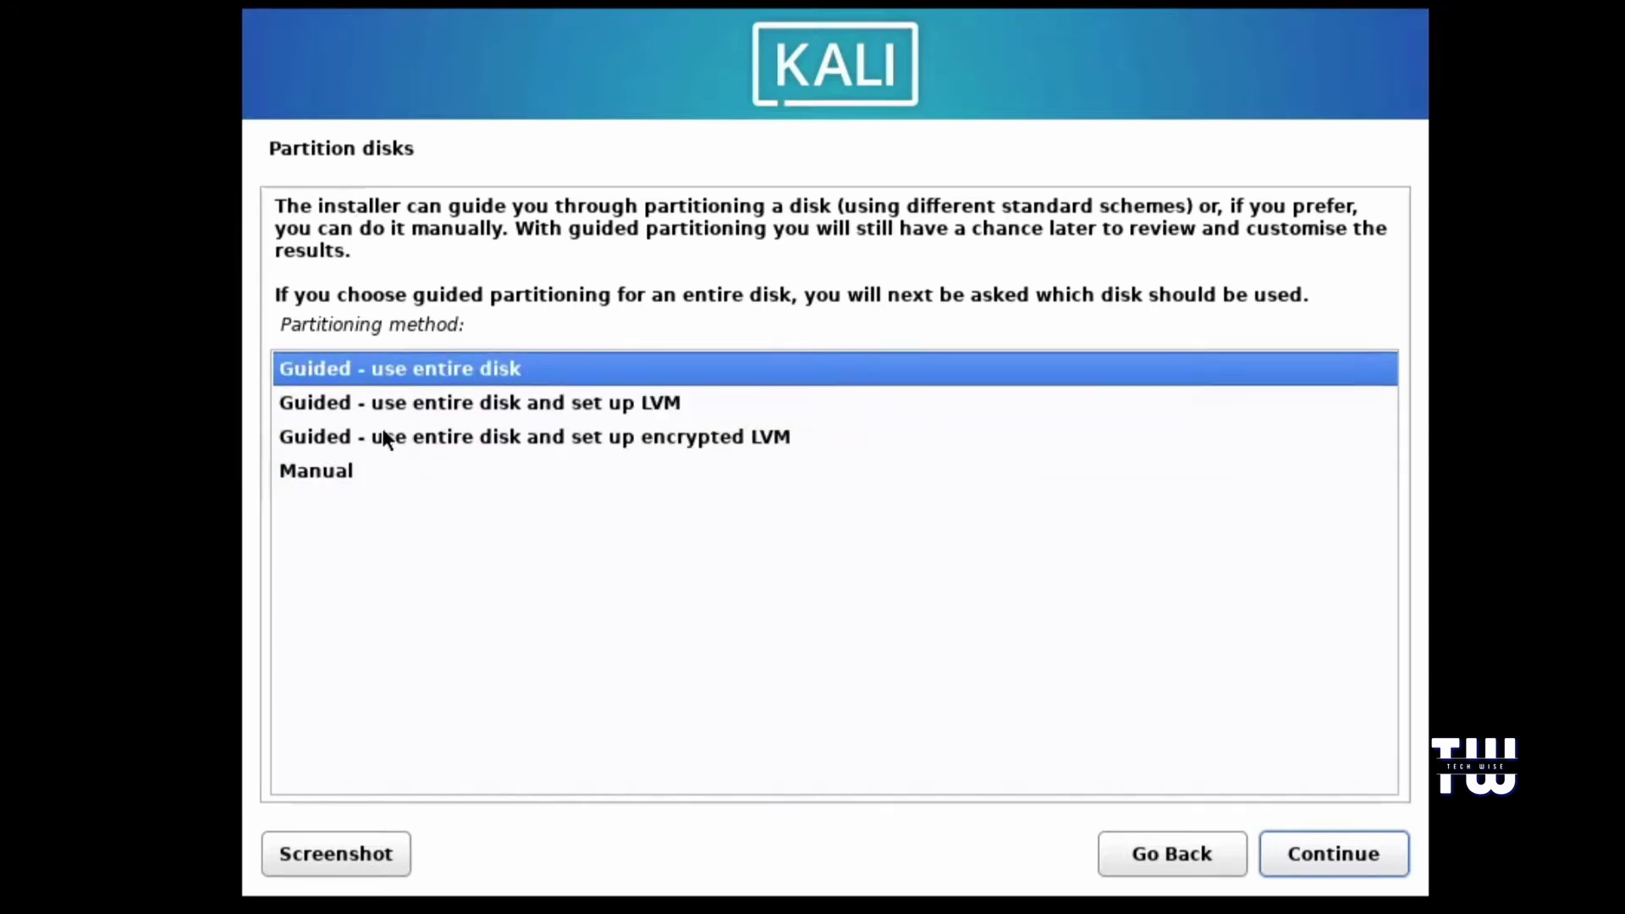
left_click(1382, 855)
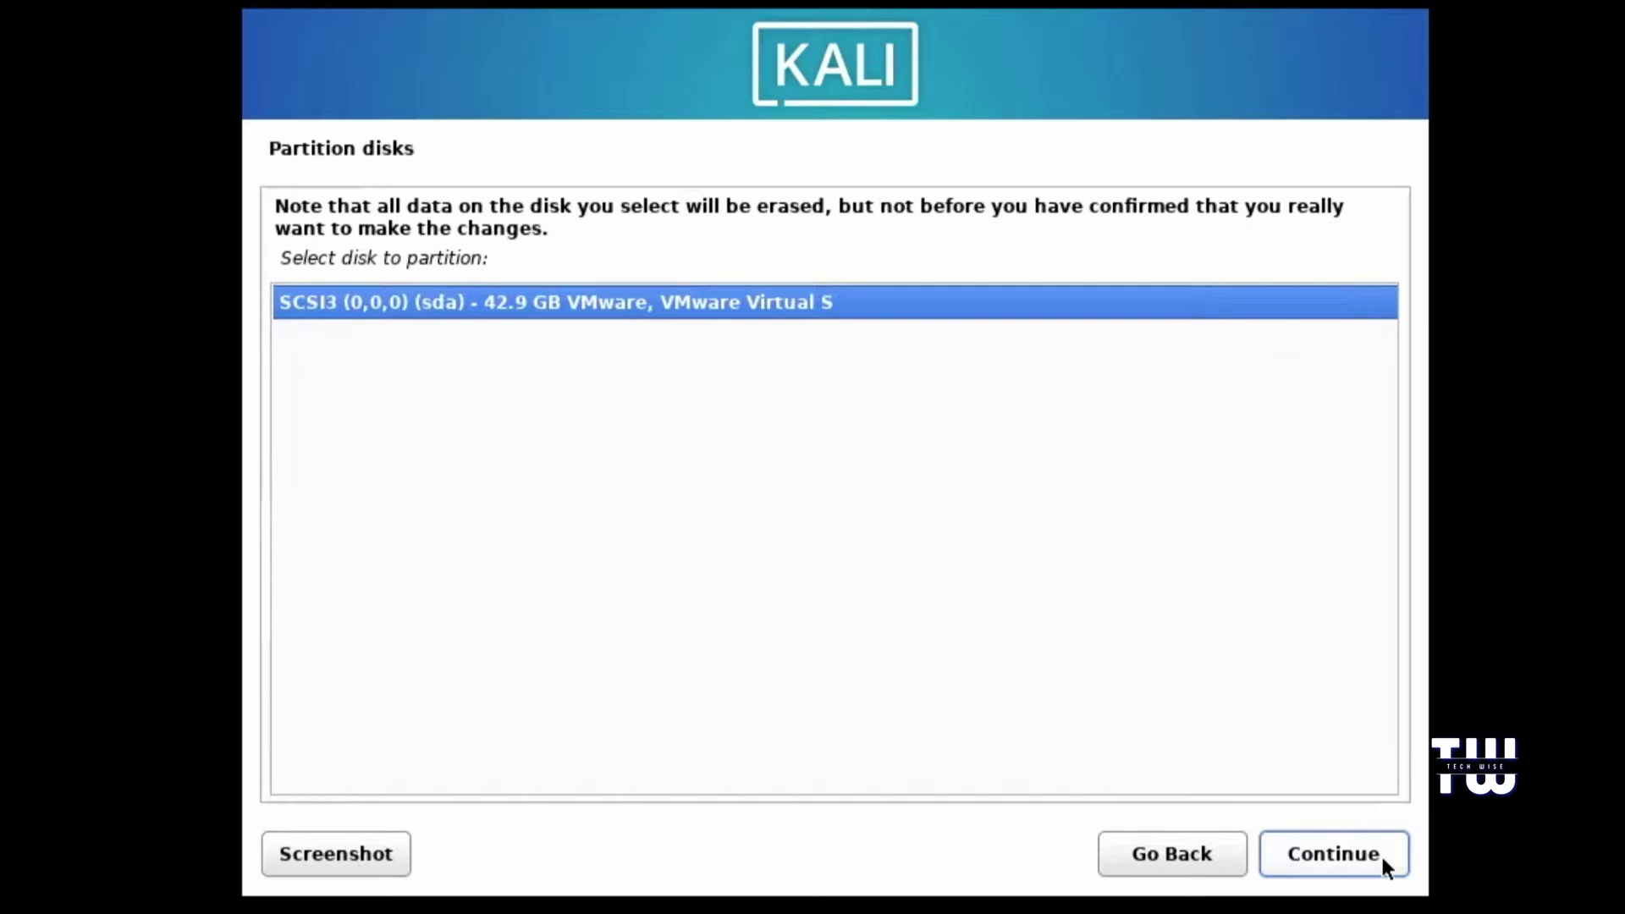
left_click(1380, 853)
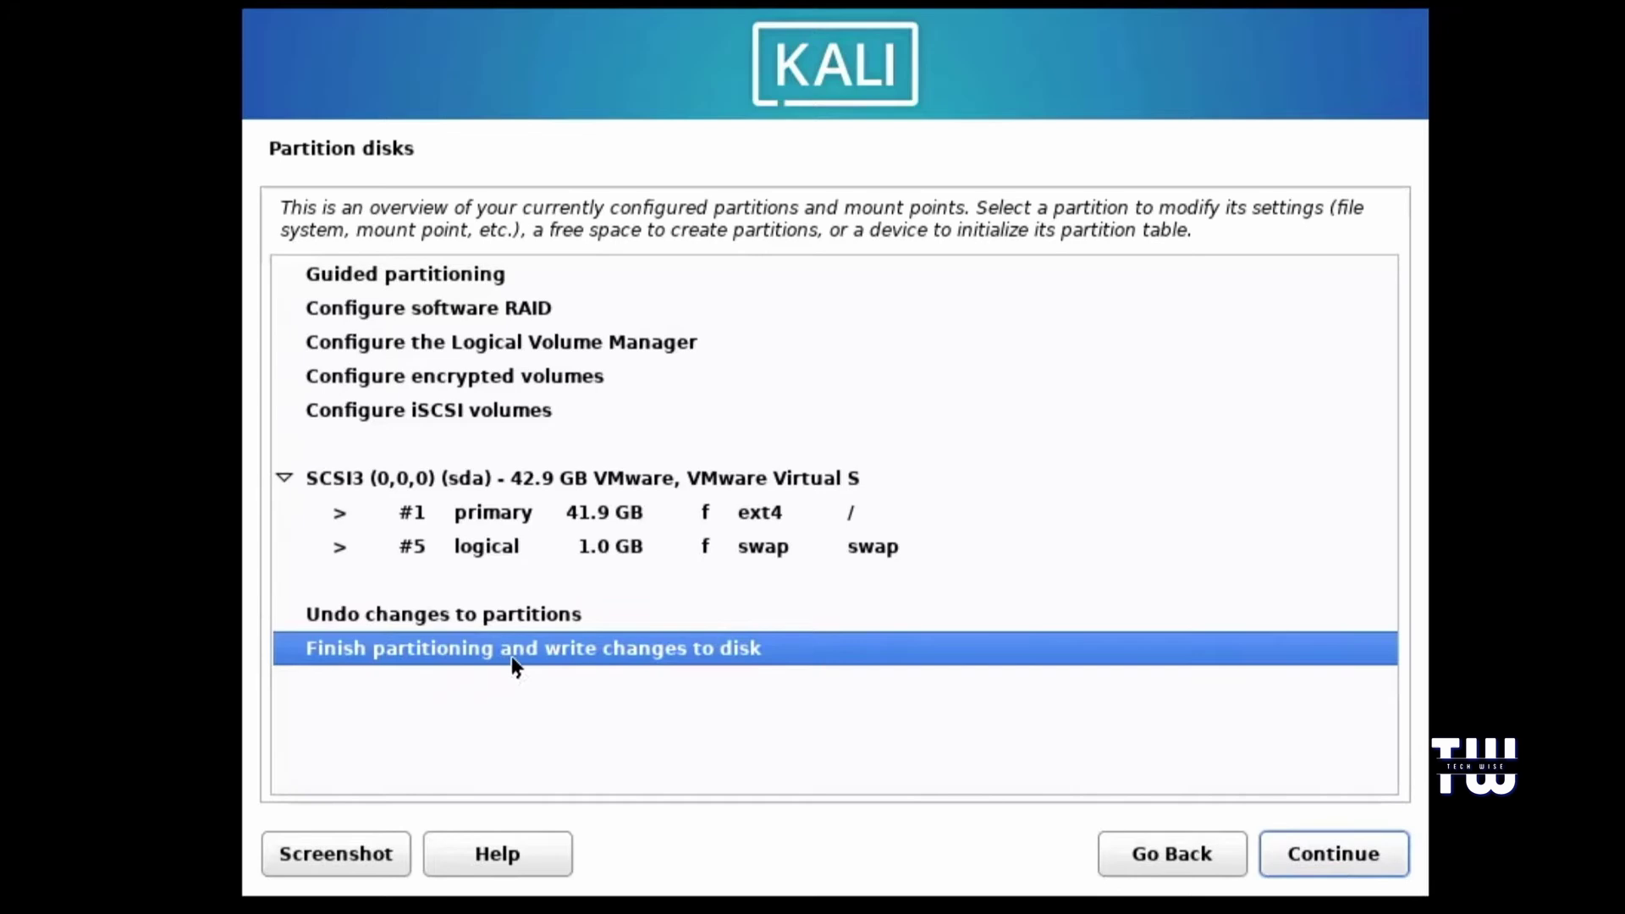
left_click(1344, 855)
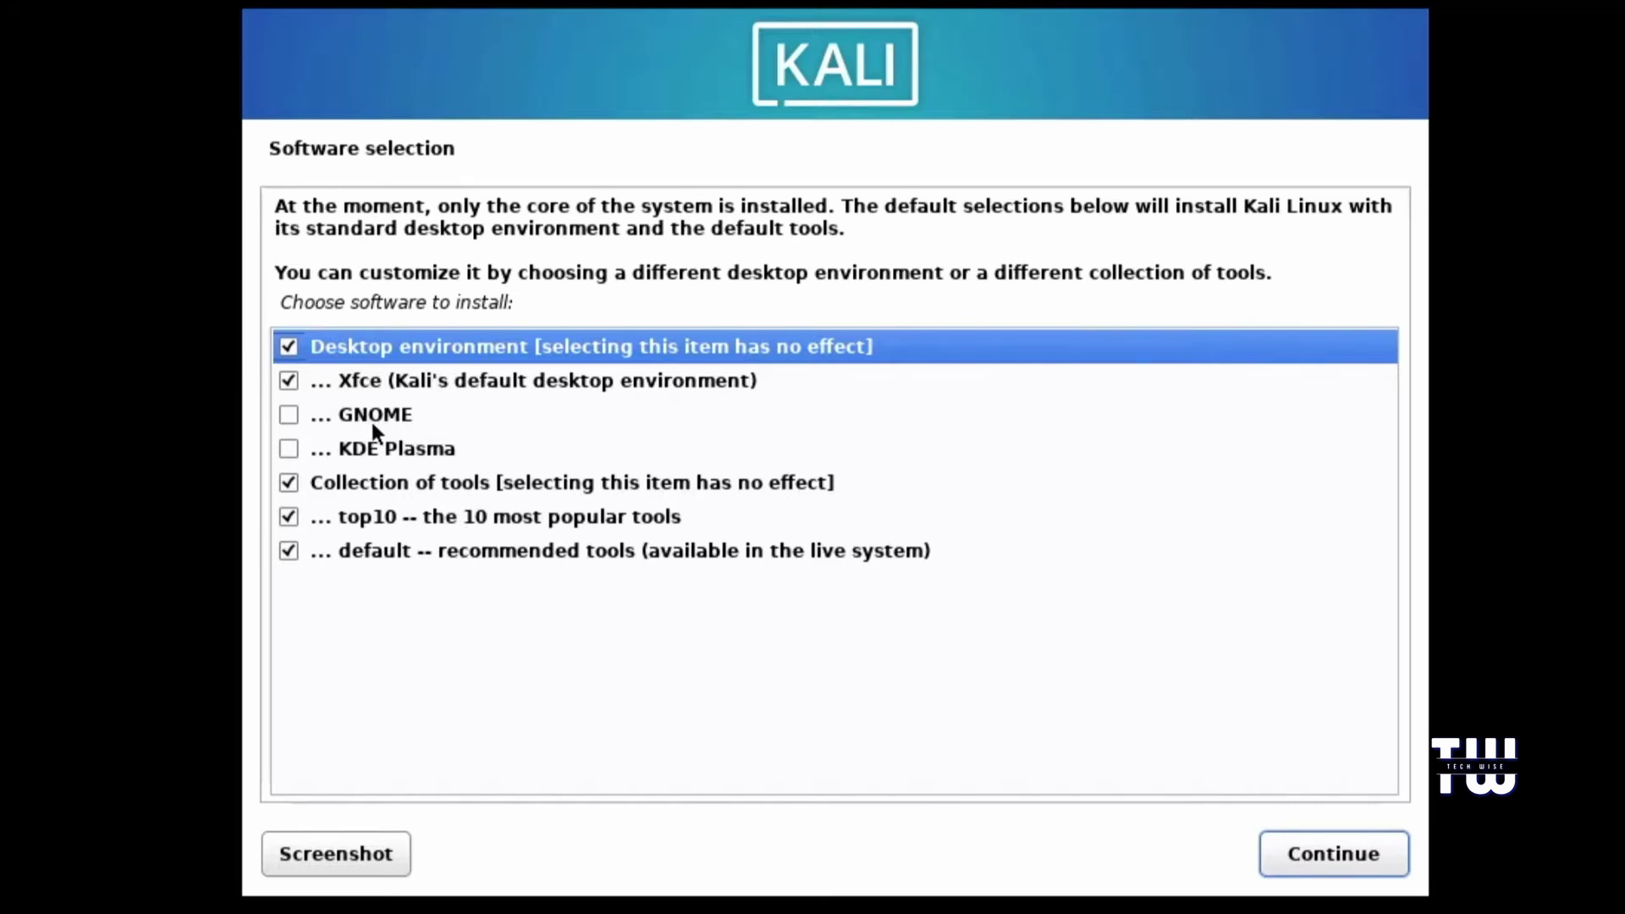
Add GNOME and KDE Plasma desktops to the software selection and keep gdm3 as display manager
left_click(290, 415)
left_click(290, 449)
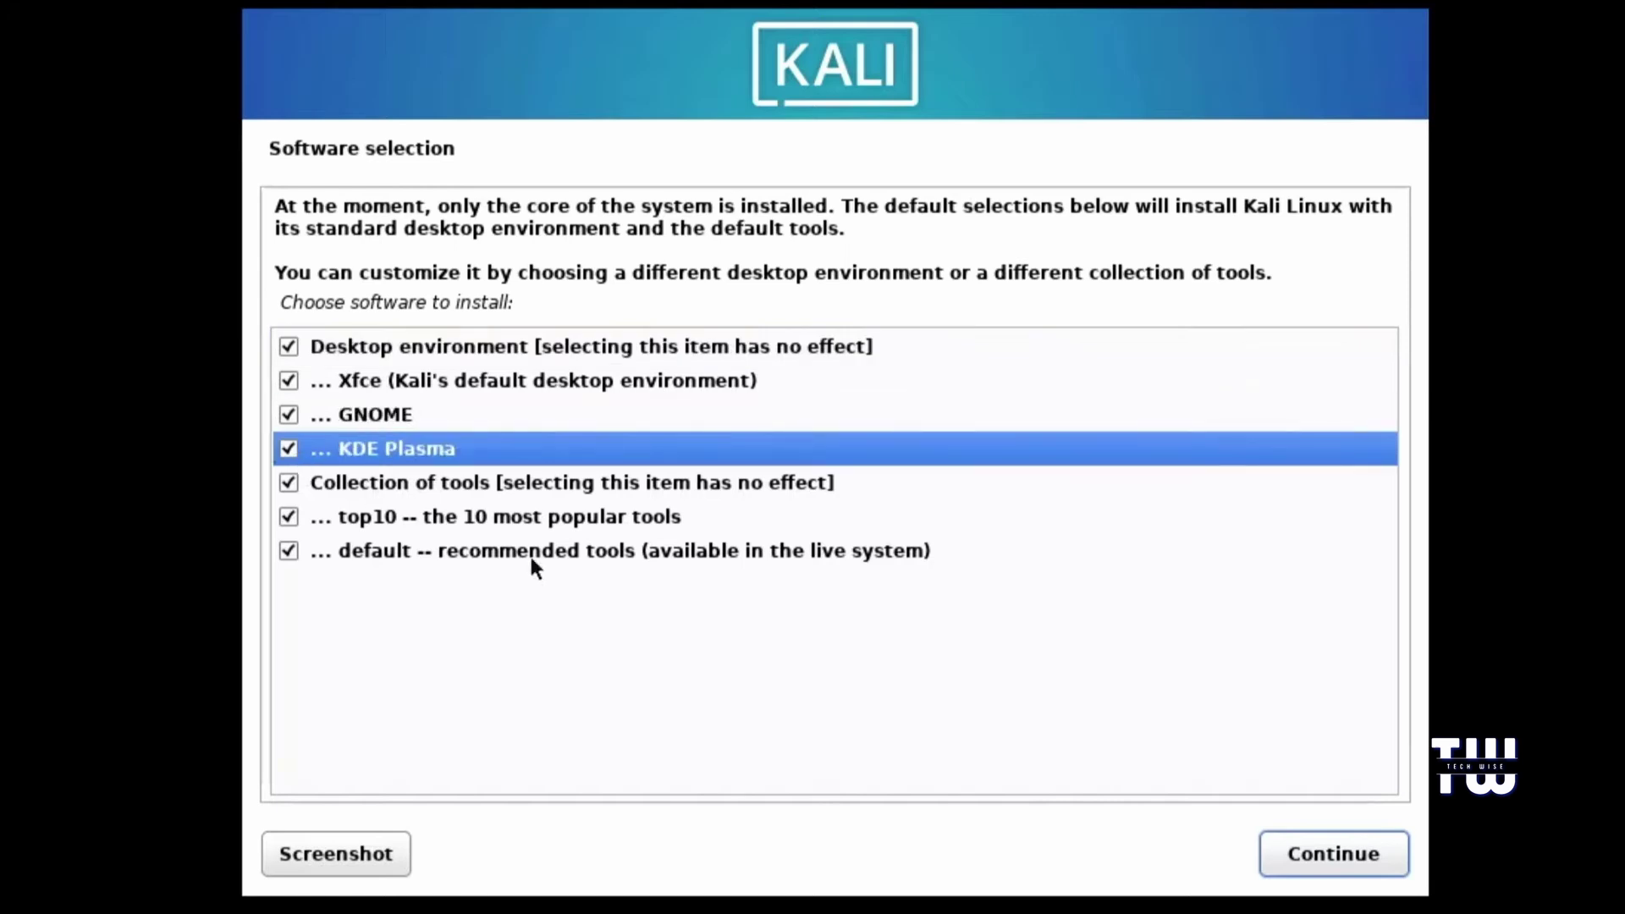
left_click(1334, 867)
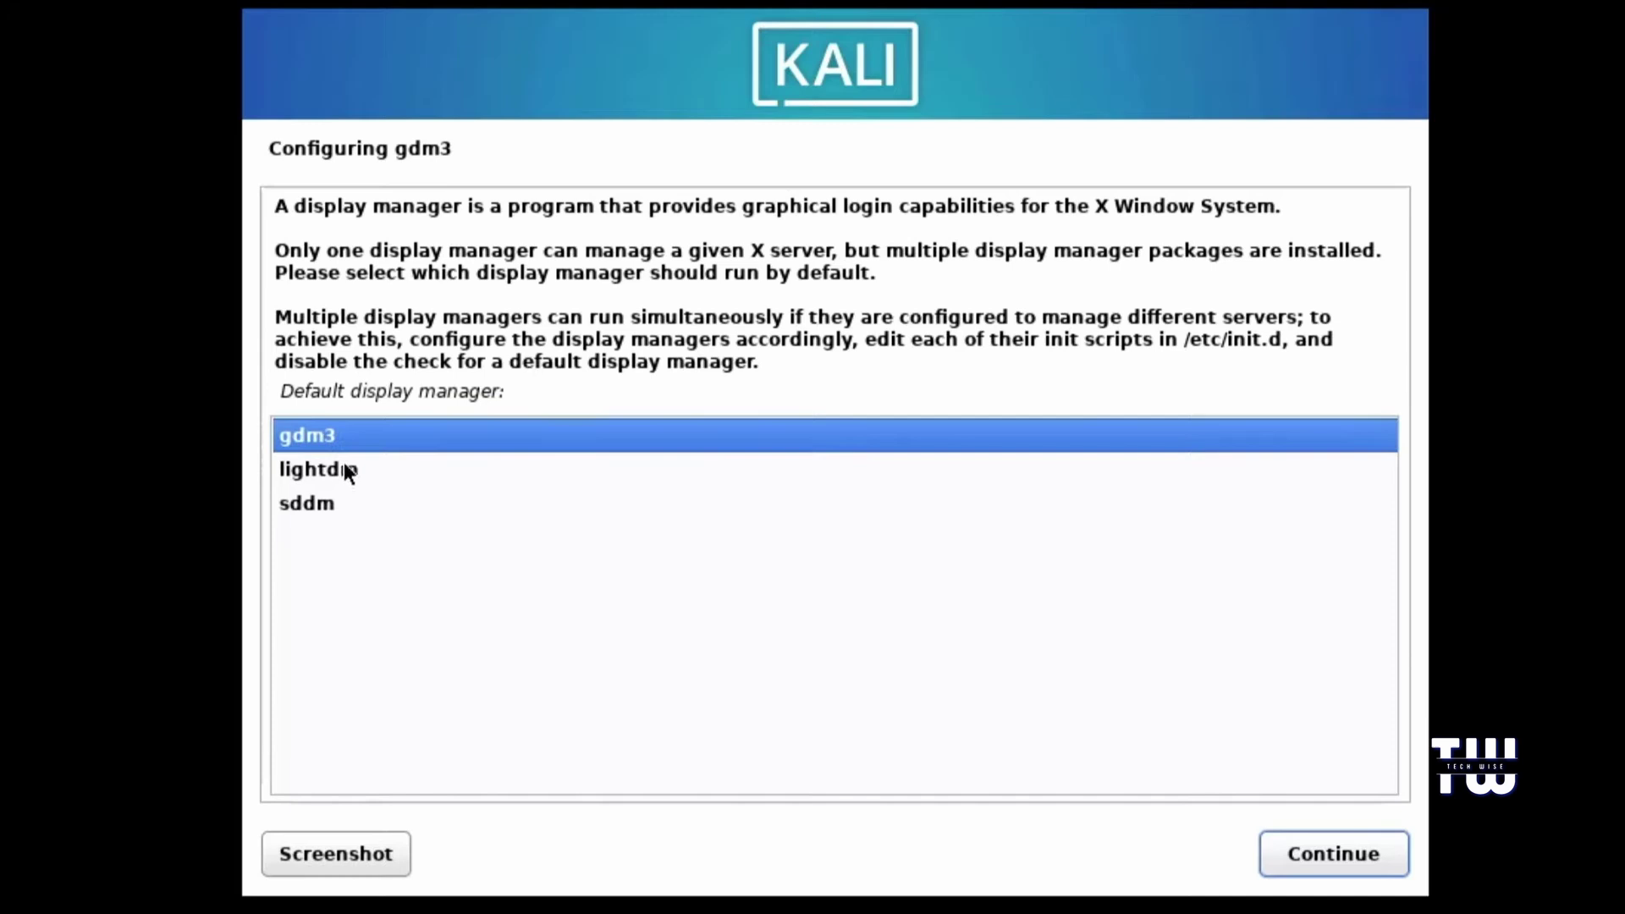
left_click(1338, 862)
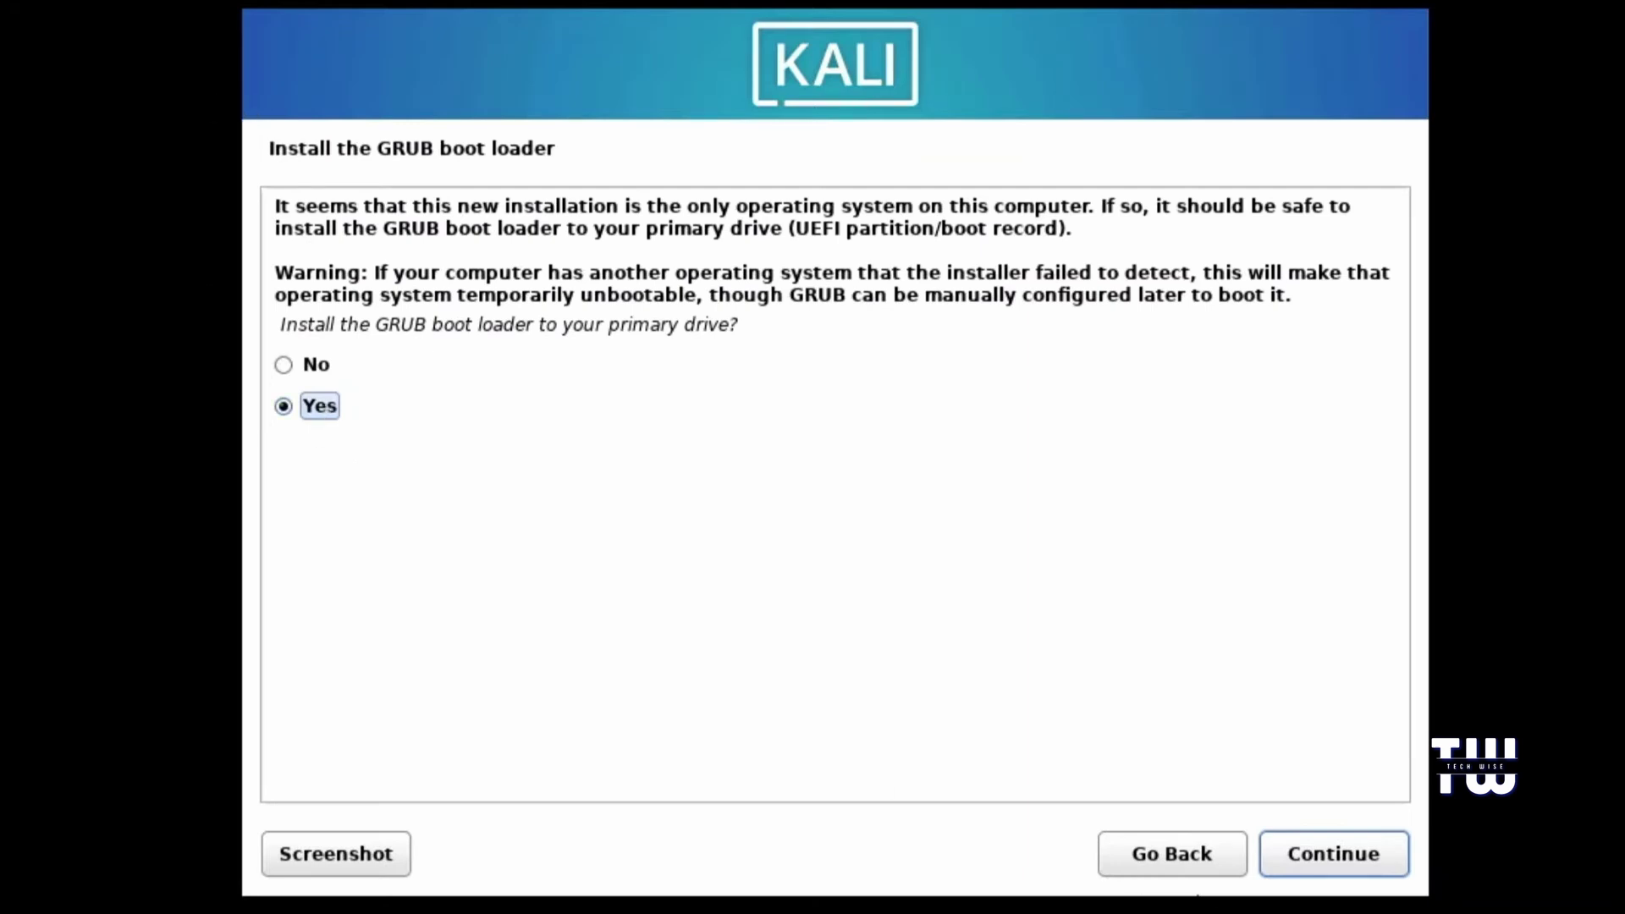
Install the GRUB boot loader onto /dev/sda to finish the Kali installation
left_click(1354, 867)
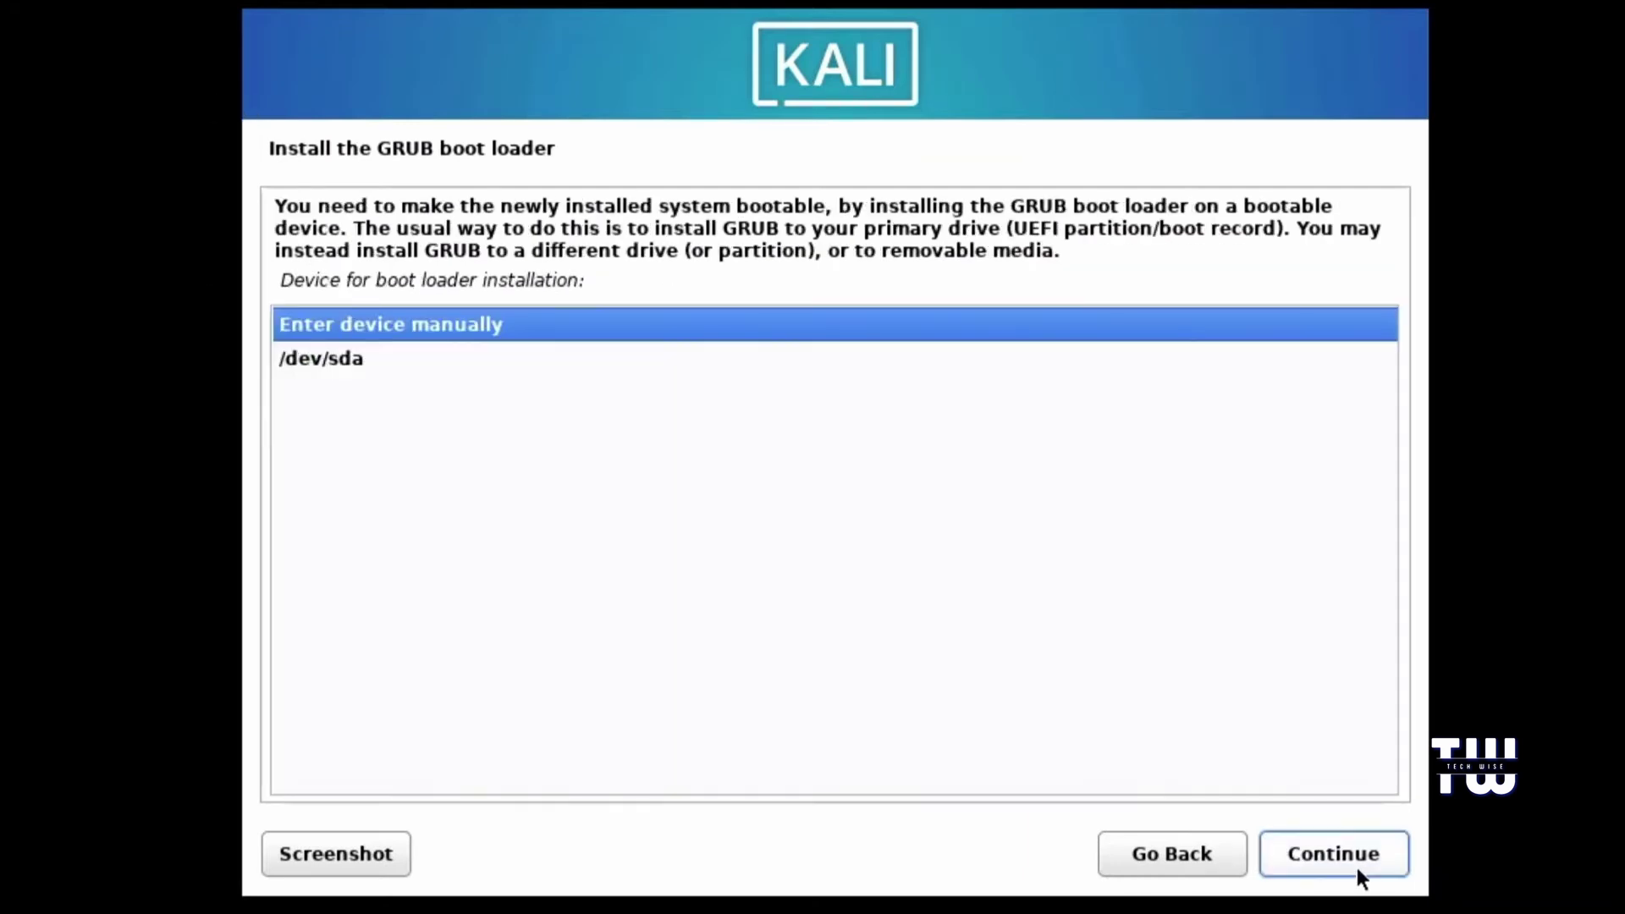
left_click(344, 366)
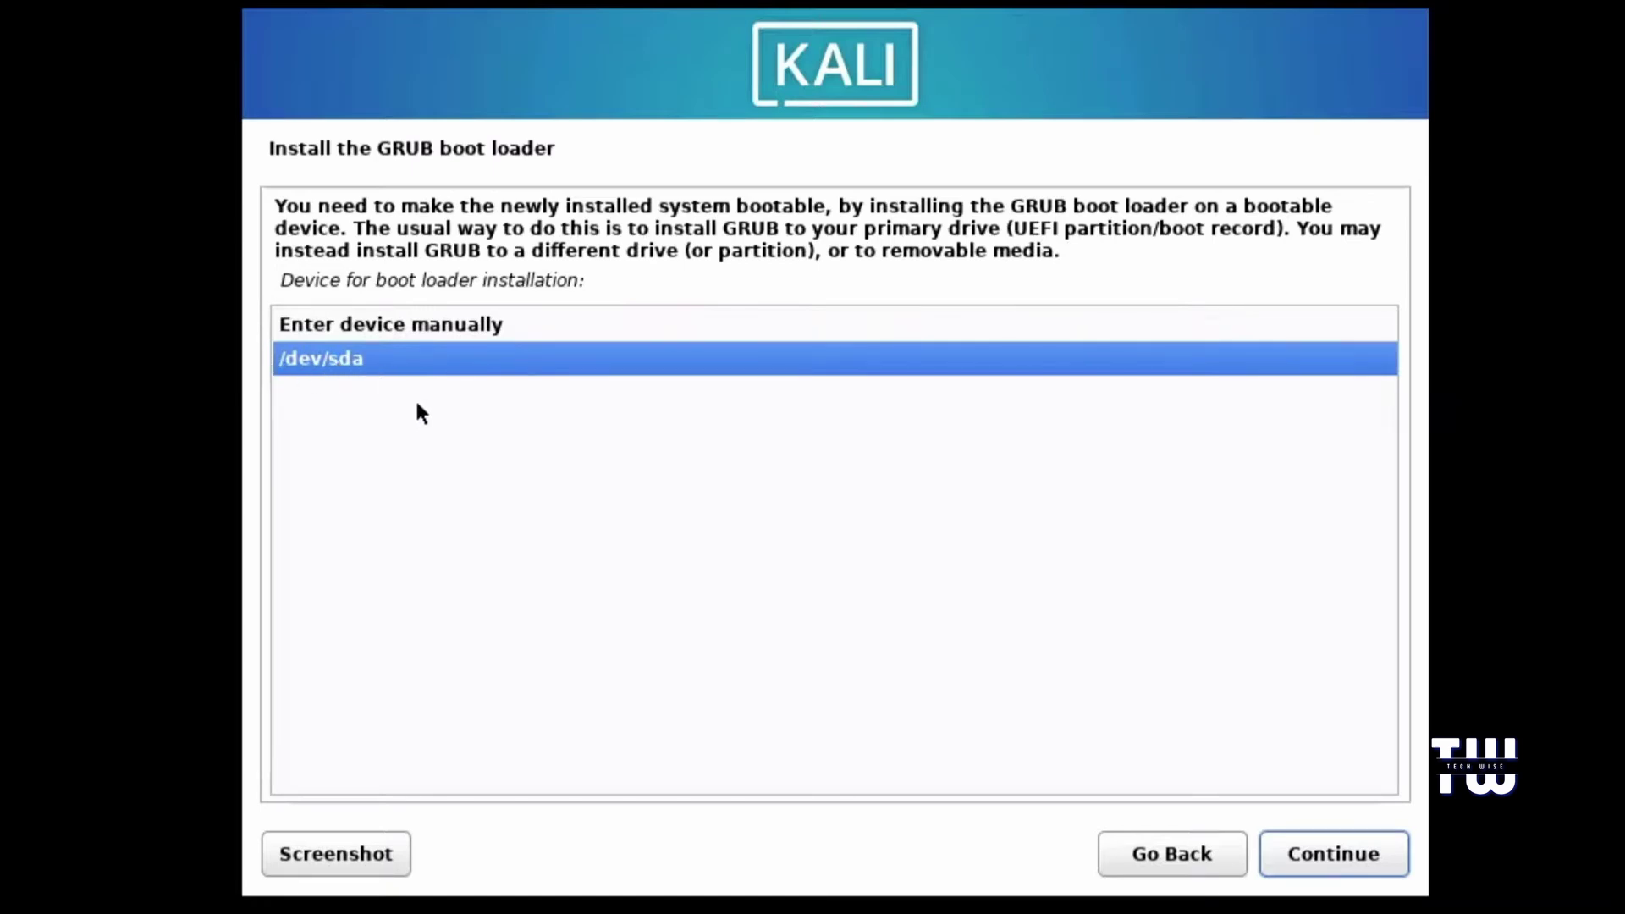
left_click(1351, 861)
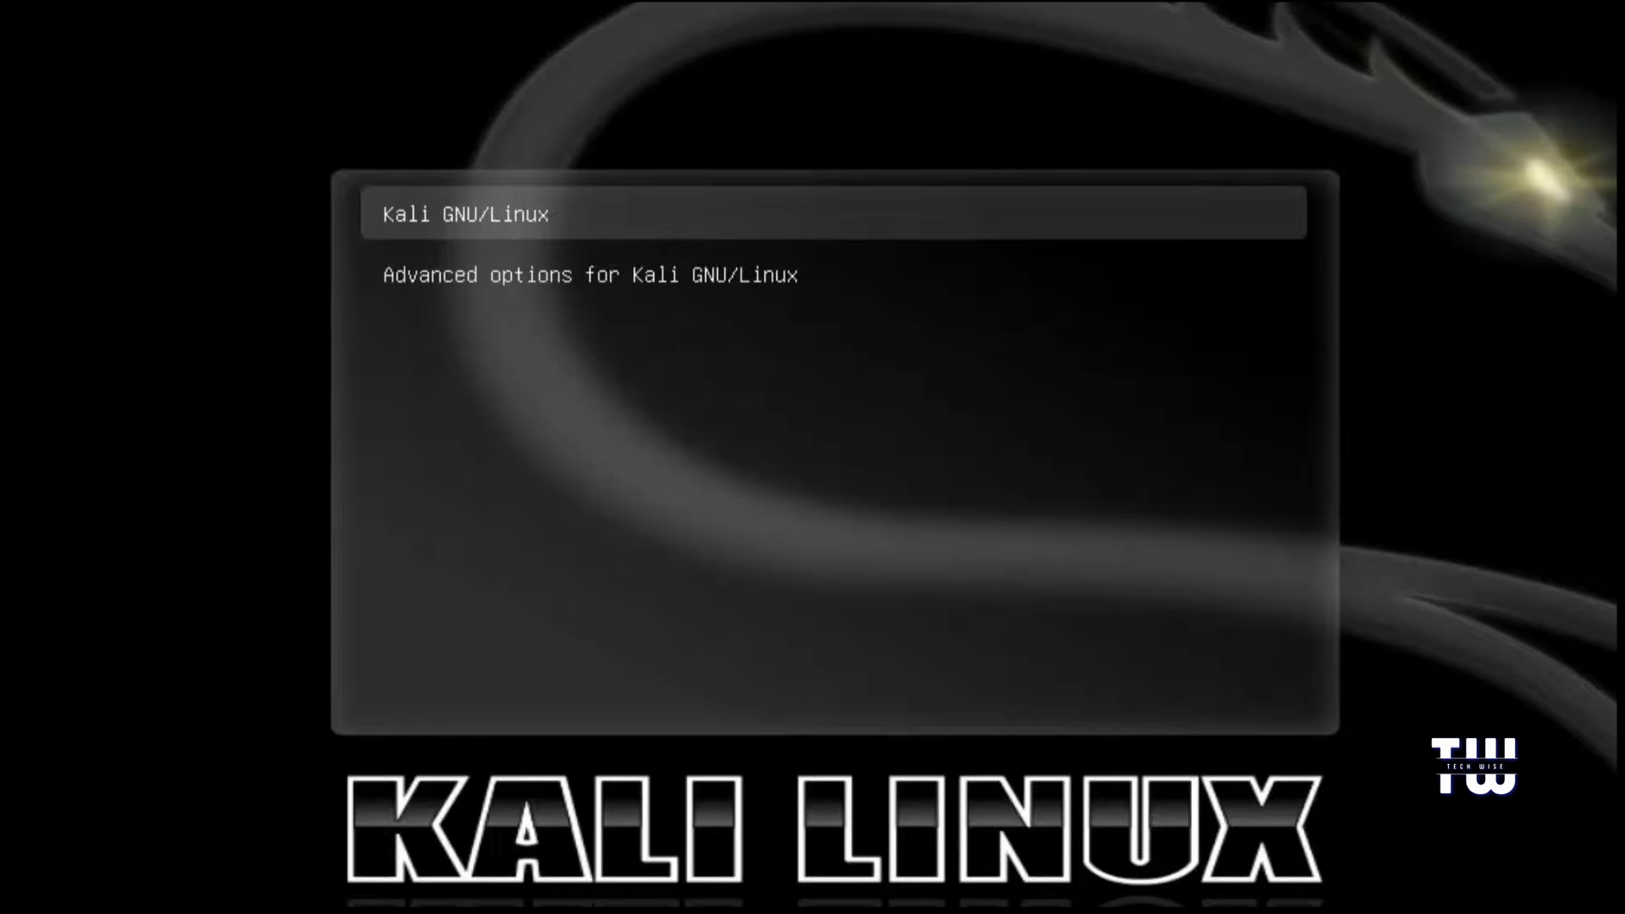
Boot the Kali GNU/Linux GRUB entry and select the new user at the login screen
key("Return")
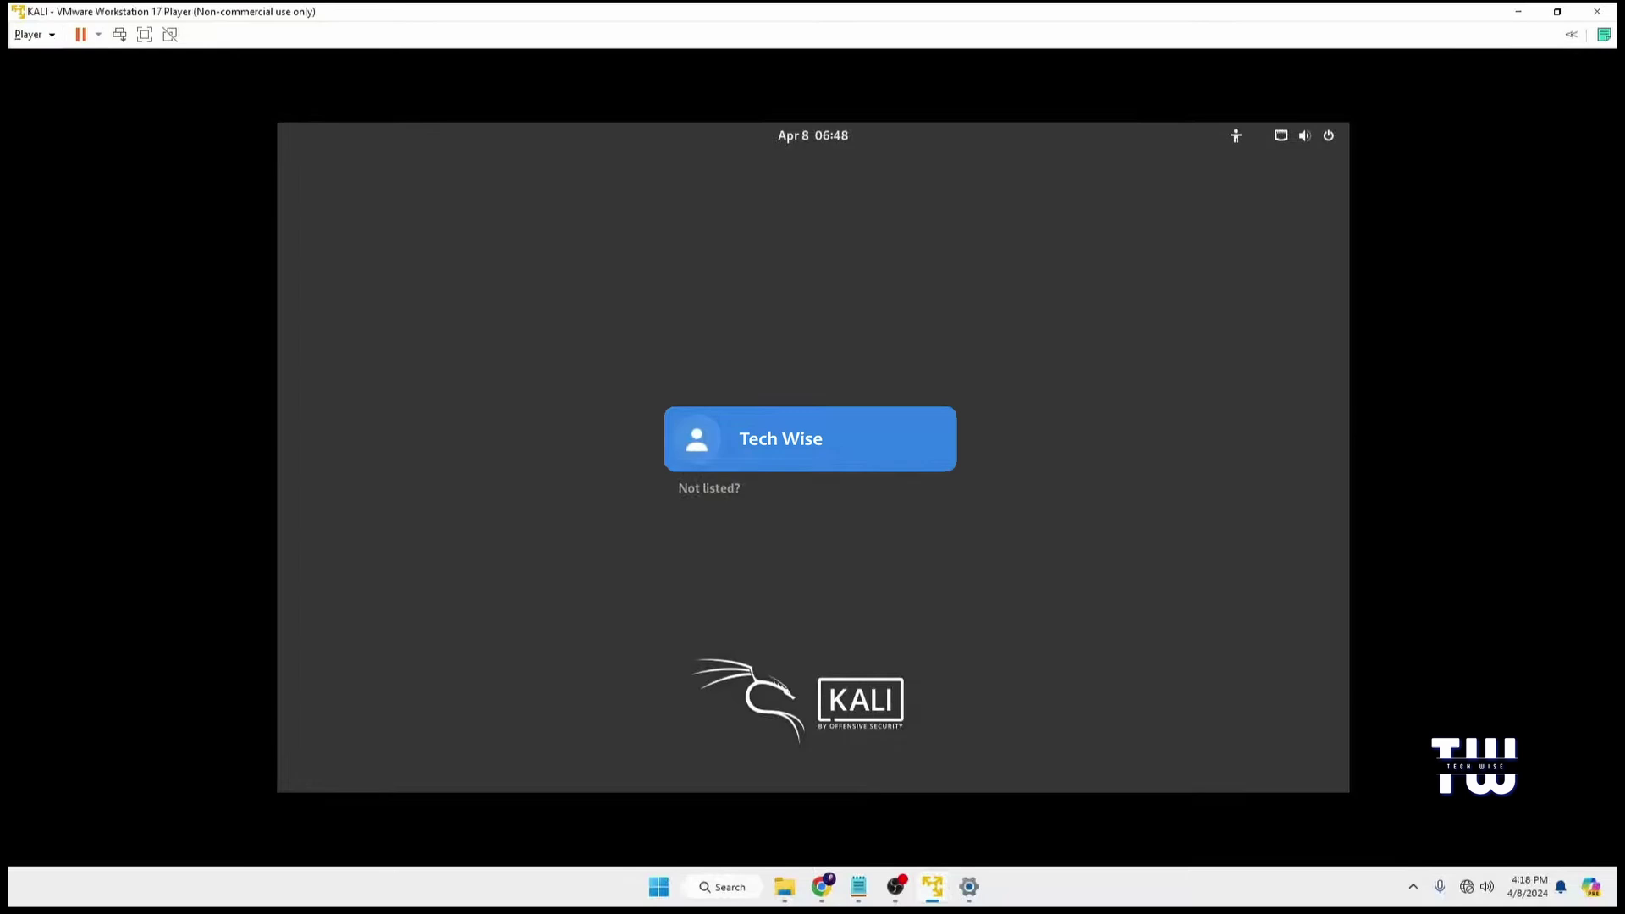
left_click(784, 433)
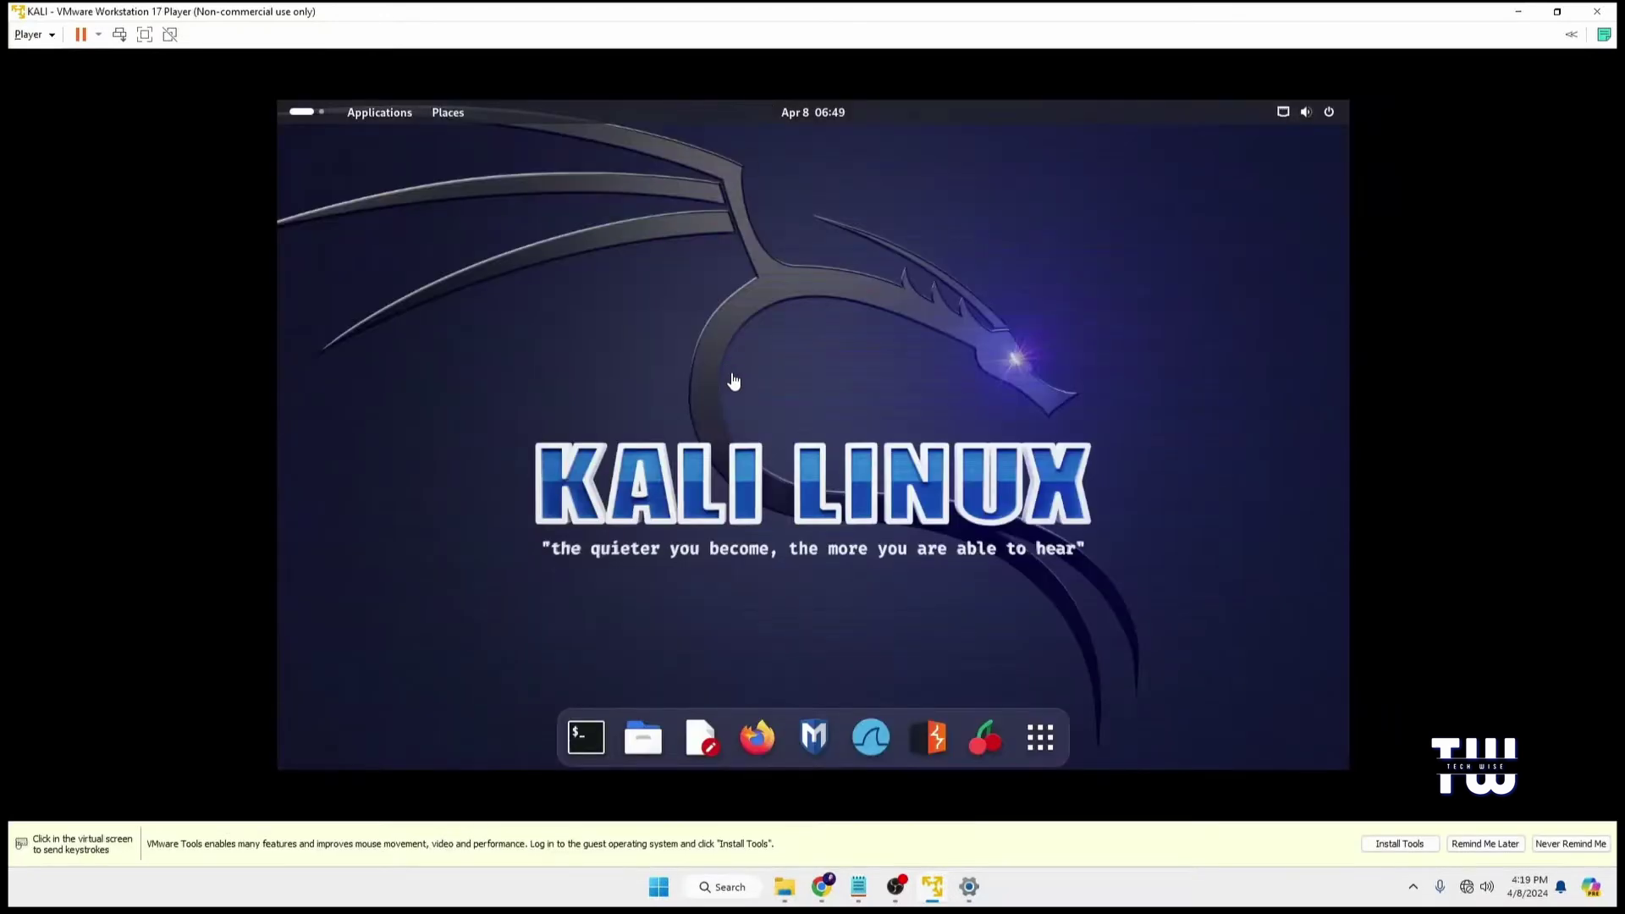
Give the KALI guest mouse and keyboard control and switch the VM to full screen mode
left_click(560, 310)
left_click(143, 35)
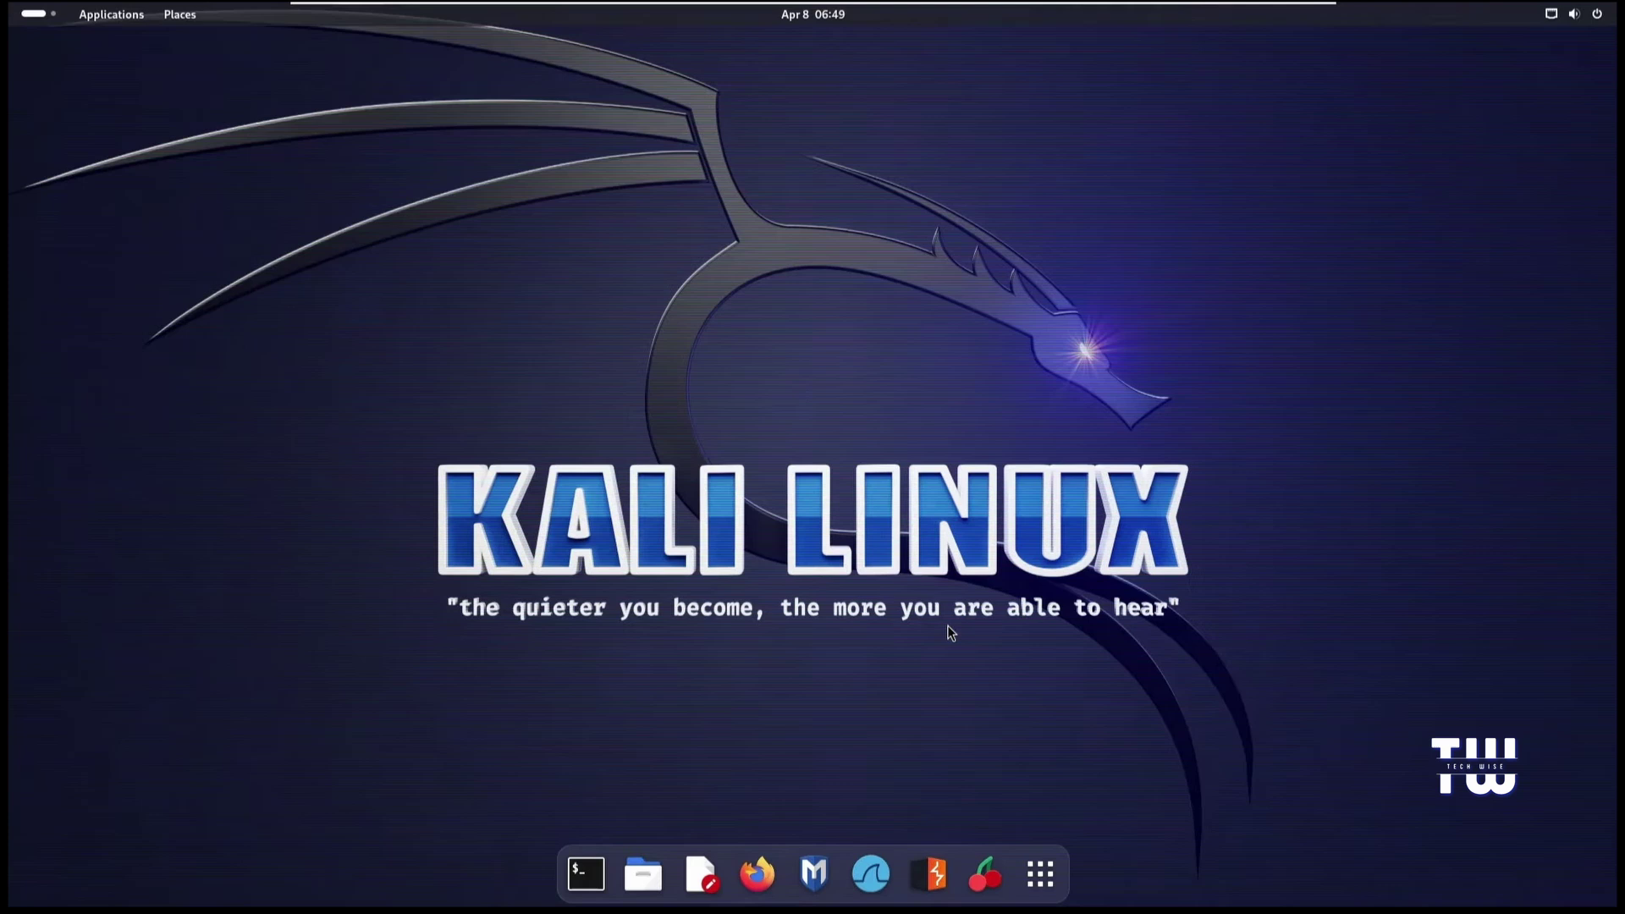